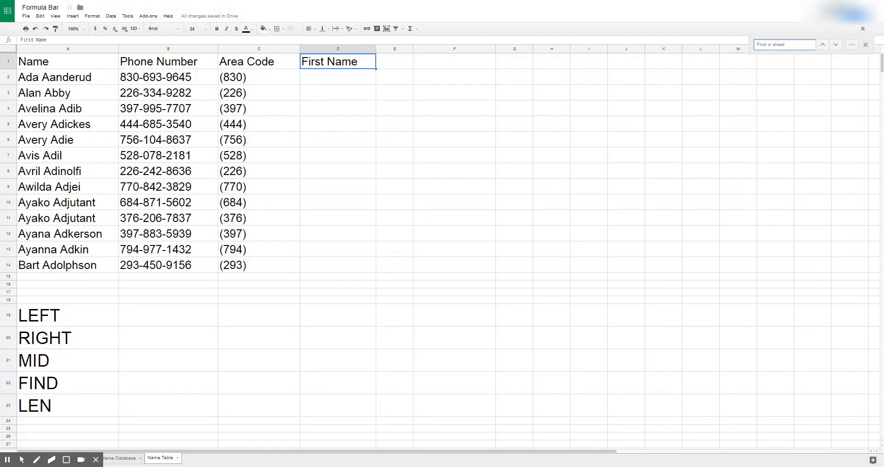
Step: Enter =left(A2,3) in D2 to get the first three letters of Ada's name
{"action": "left_click", "coordinate": [322, 78]}
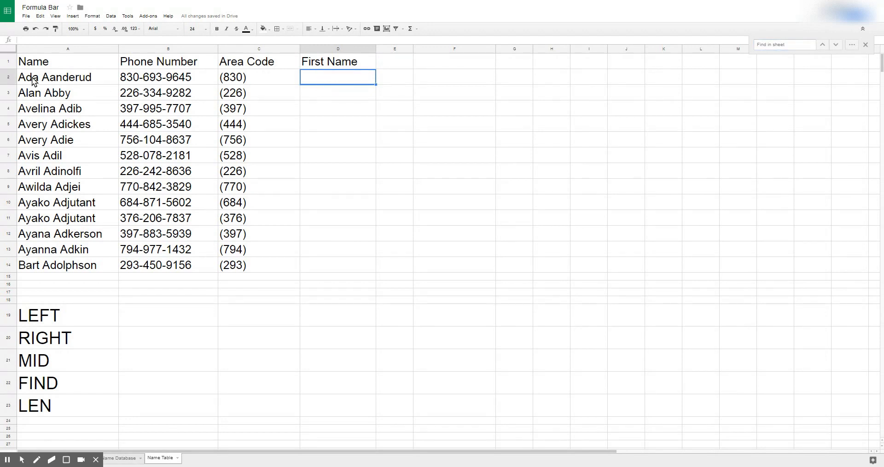
{"action": "type", "text": "="}
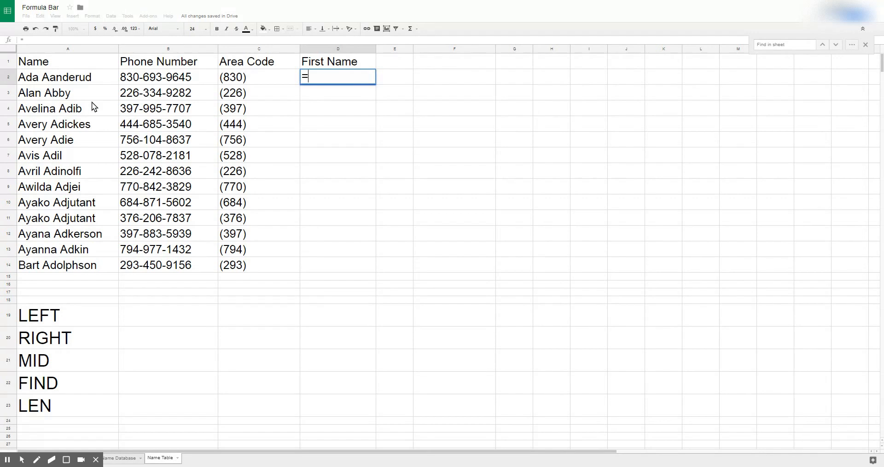
{"action": "type", "text": "left("}
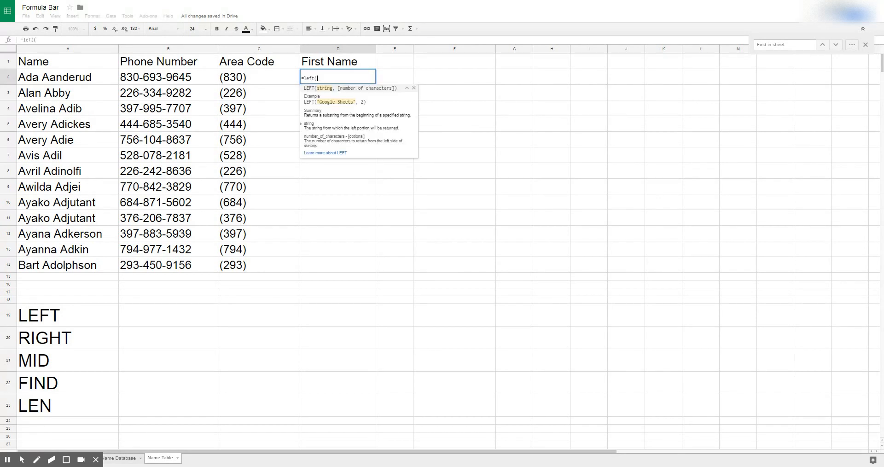
{"action": "left_click", "coordinate": [80, 81]}
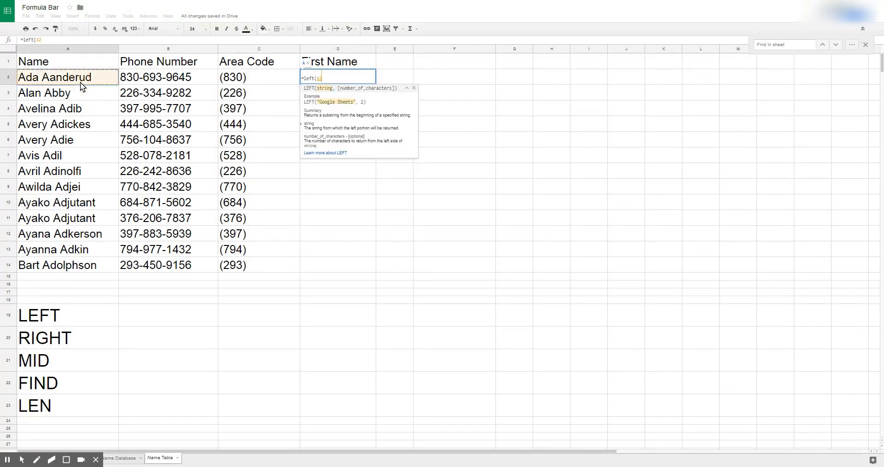
{"action": "type", "text": ",3)"}
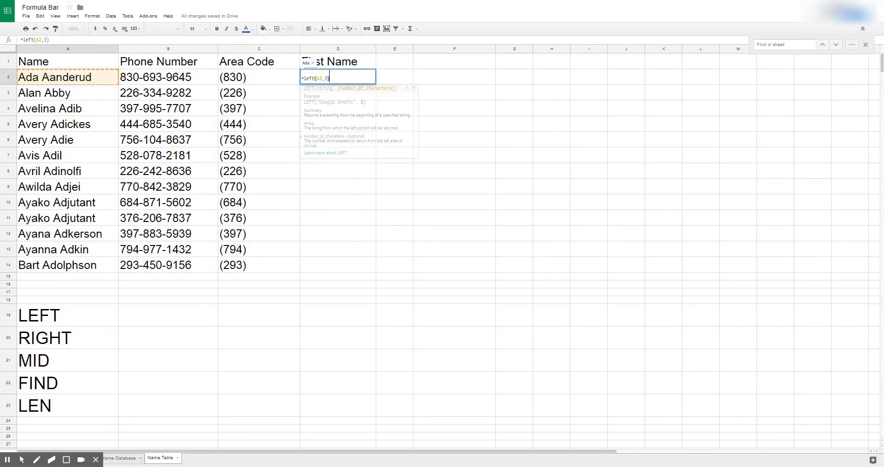
{"action": "key", "text": "Return"}
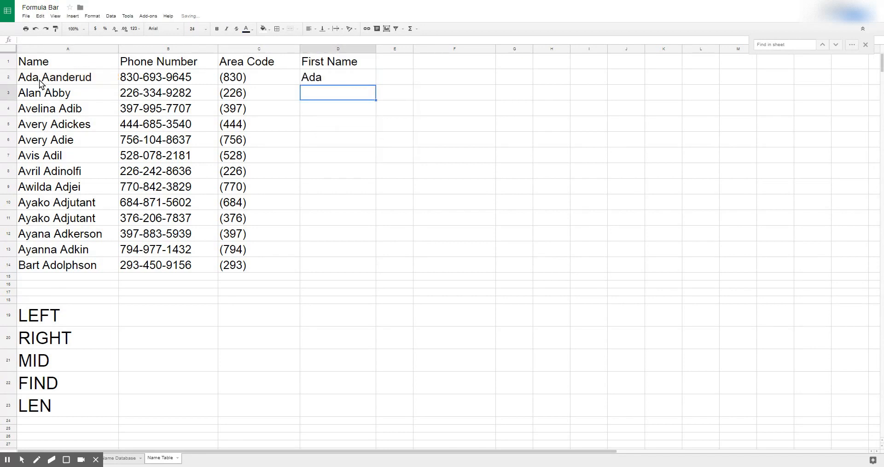
Step: Fill the LEFT formula down the First Name column and clear the extra copy in D15
{"action": "left_click", "coordinate": [356, 78]}
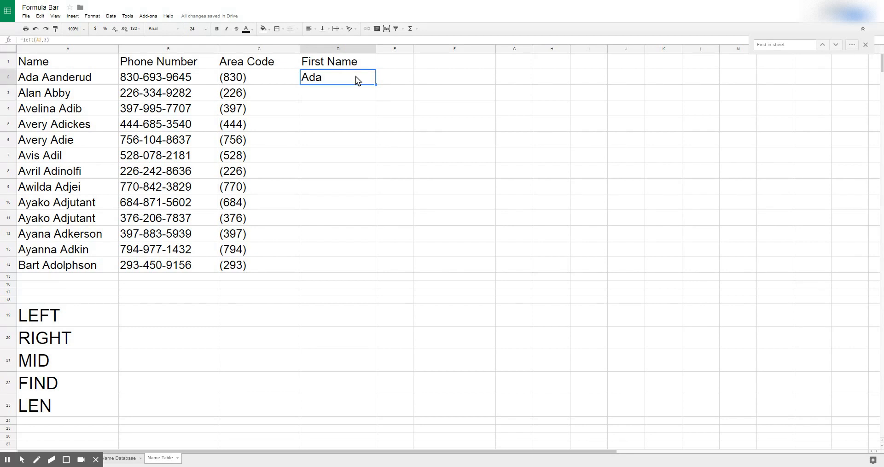
{"action": "left_click_drag", "start_coordinate": [376, 85], "coordinate": [378, 276]}
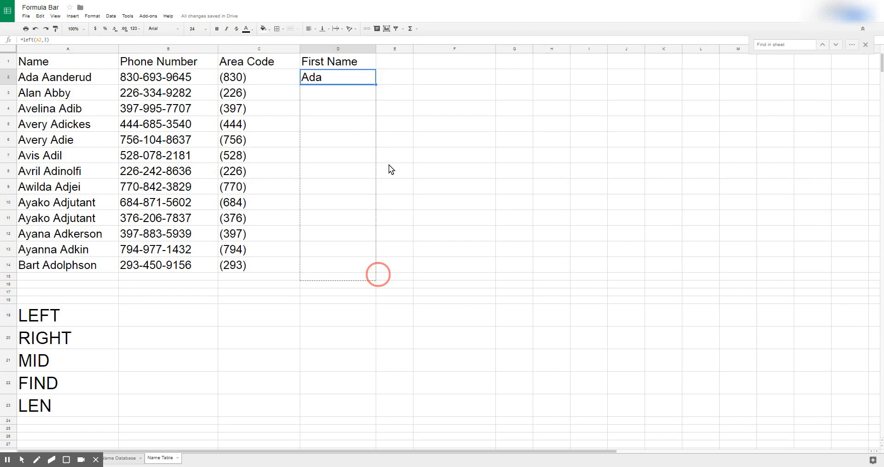
{"action": "left_click", "coordinate": [343, 278]}
{"action": "key", "text": "Delete"}
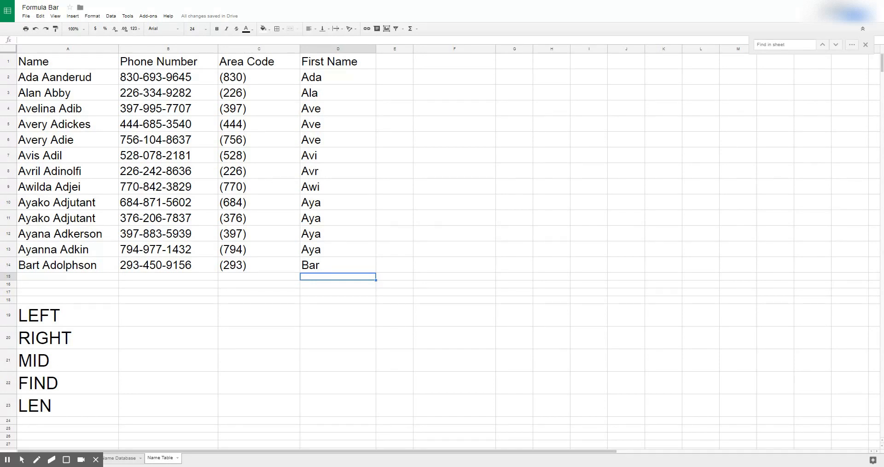
Step: Enter =find(" ",A2) in E2 and fill it down to E14 to list space positions
{"action": "left_click", "coordinate": [404, 77]}
{"action": "type", "text": "=fi"}
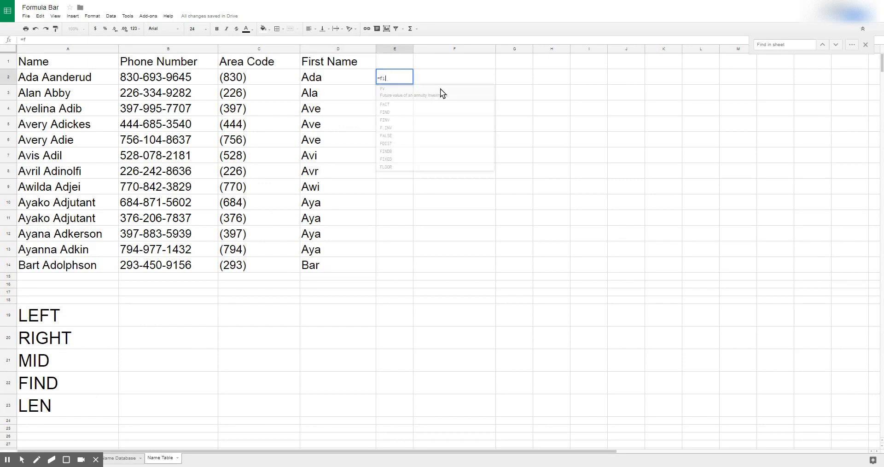
{"action": "type", "text": "nd("}
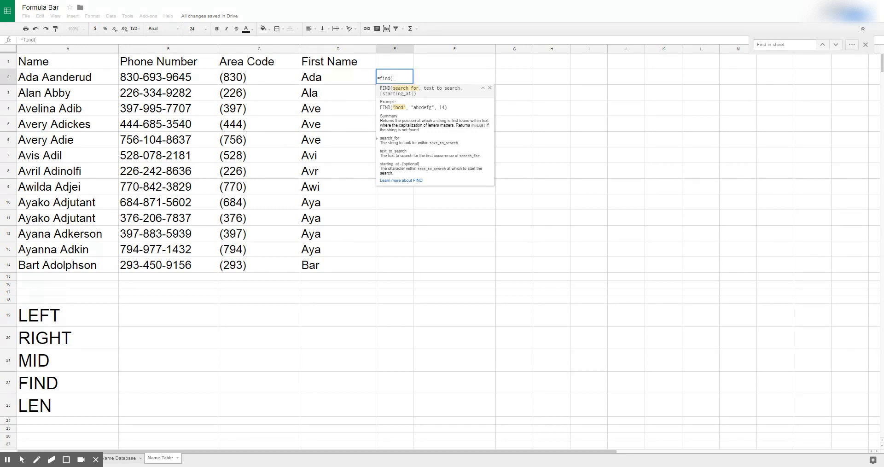
{"action": "type", "text": "\" \""}
{"action": "type", "text": ","}
{"action": "left_click", "coordinate": [82, 78]}
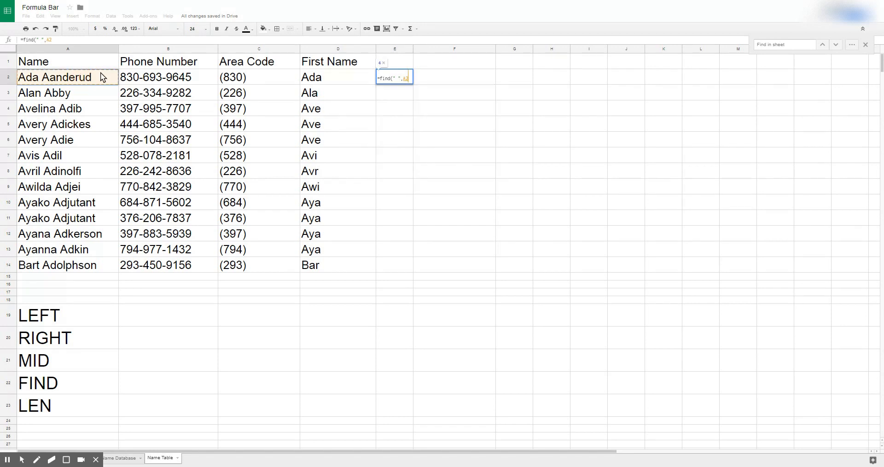
{"action": "type", "text": ","}
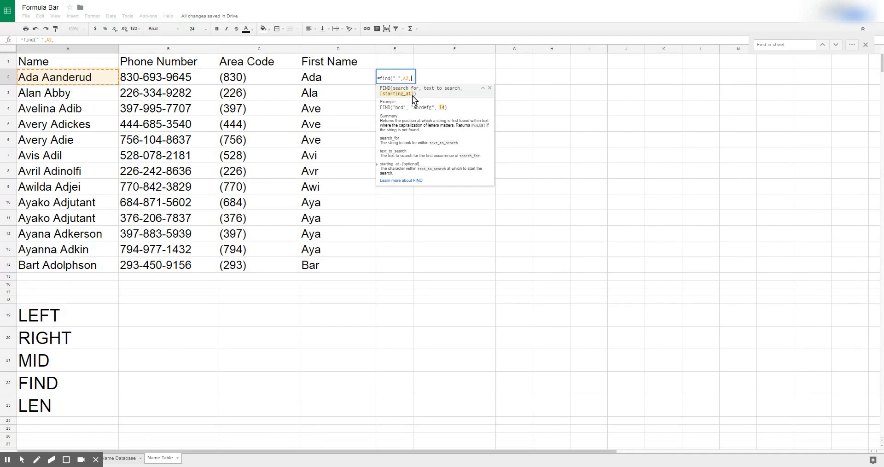
{"action": "key", "text": "BackSpace"}
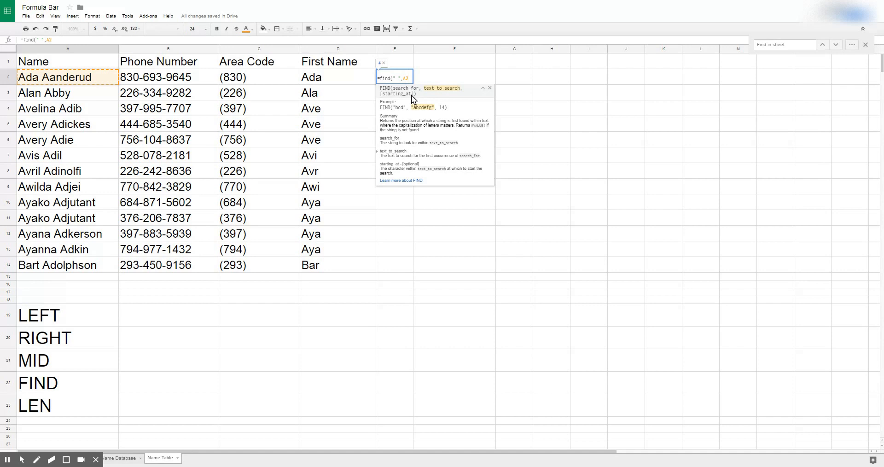
{"action": "type", "text": ")"}
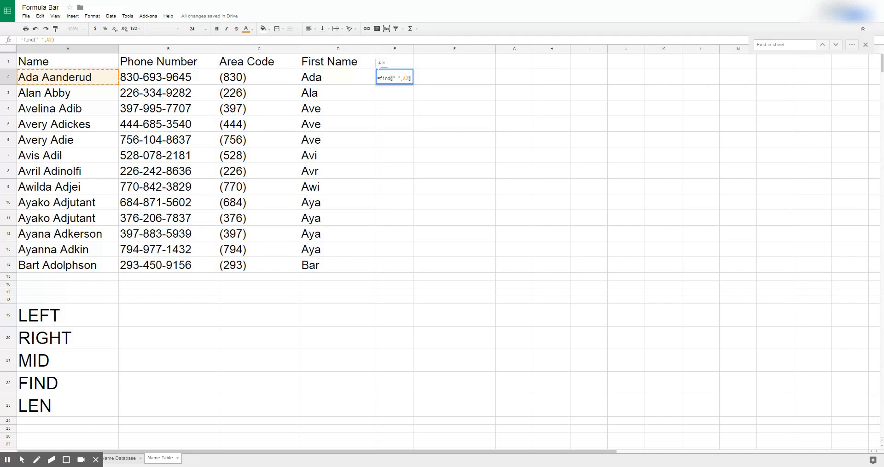
{"action": "key", "text": "Return"}
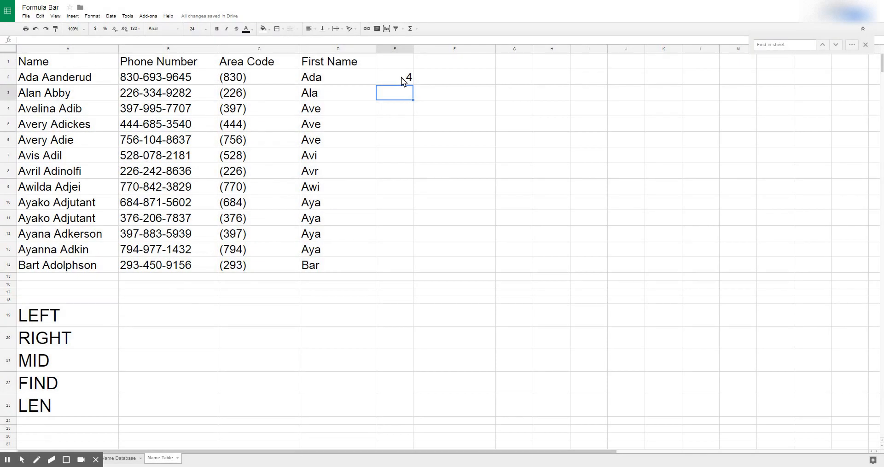
{"action": "left_click", "coordinate": [402, 76]}
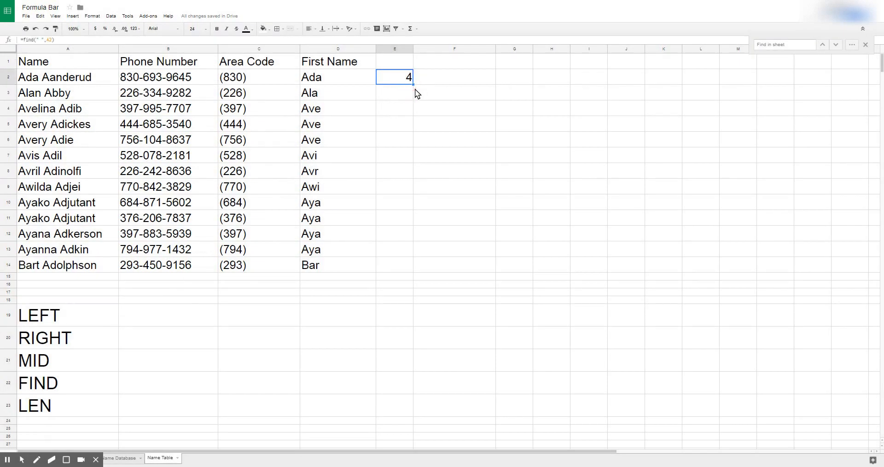
{"action": "left_click_drag", "start_coordinate": [413, 85], "coordinate": [407, 266]}
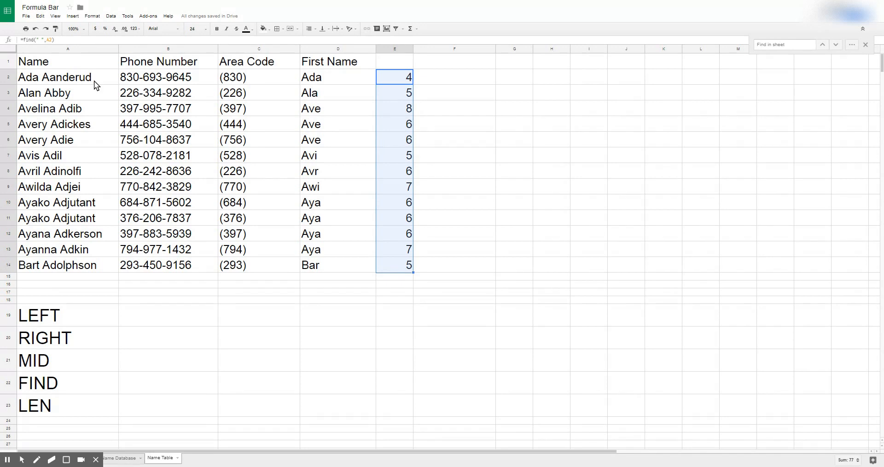
Step: Change D2's formula to =left(A2,find(" ",A2)) so the length comes from the space position
{"action": "left_click", "coordinate": [344, 78]}
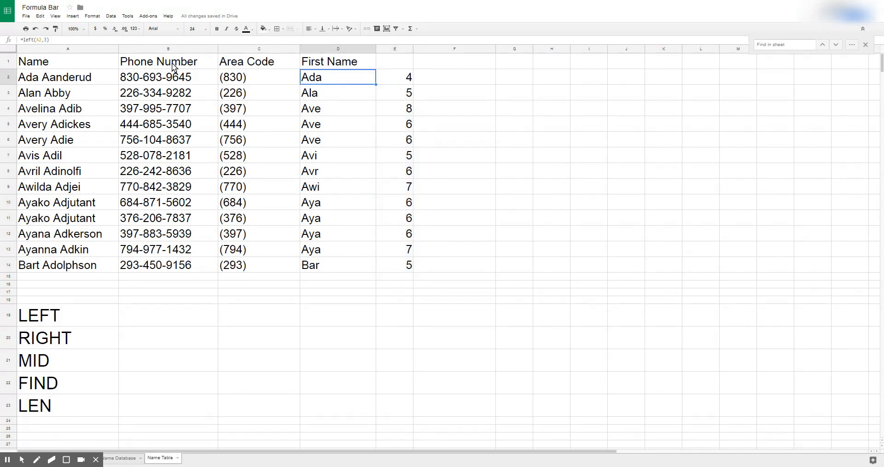
{"action": "left_click", "coordinate": [38, 40]}
{"action": "key", "text": "BackSpace"}
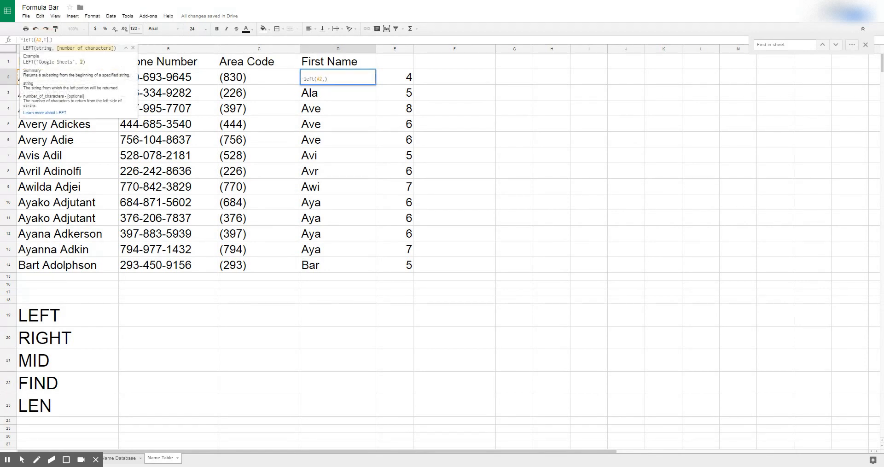
{"action": "type", "text": "find("}
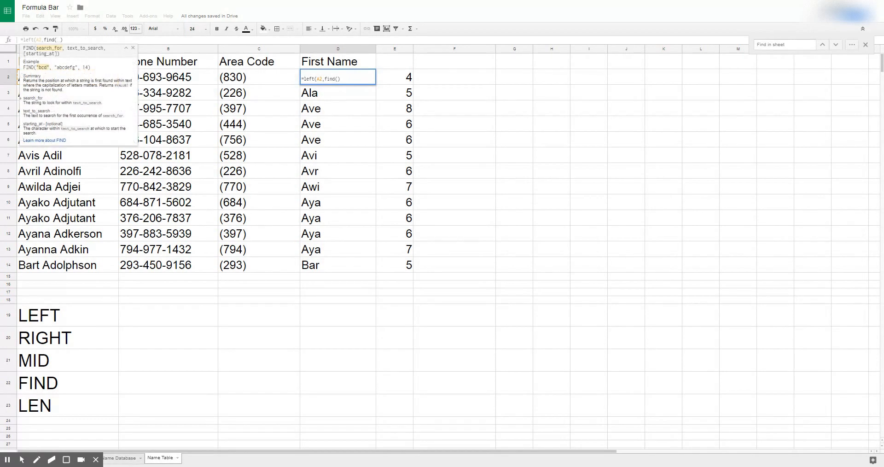
{"action": "type", "text": "\" \","}
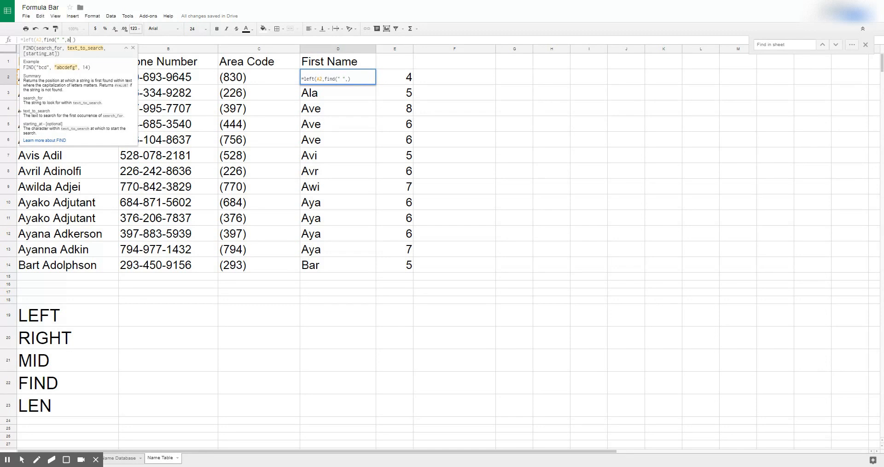
{"action": "type", "text": "a2)"}
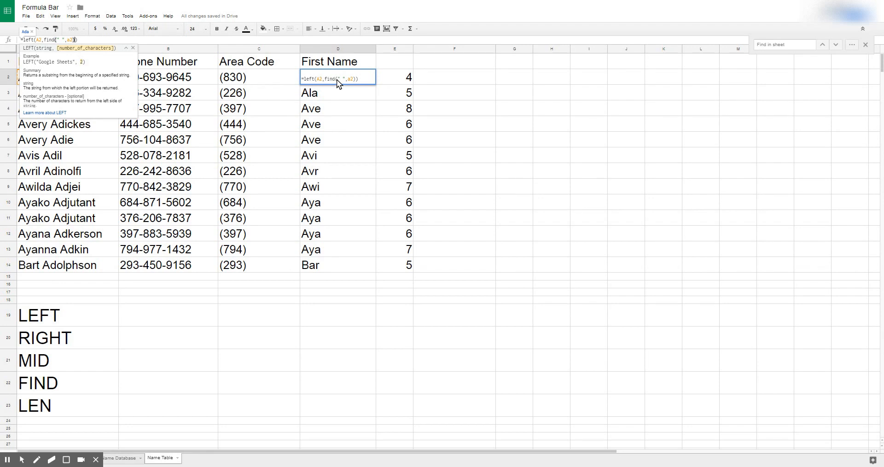
{"action": "key", "text": "Return"}
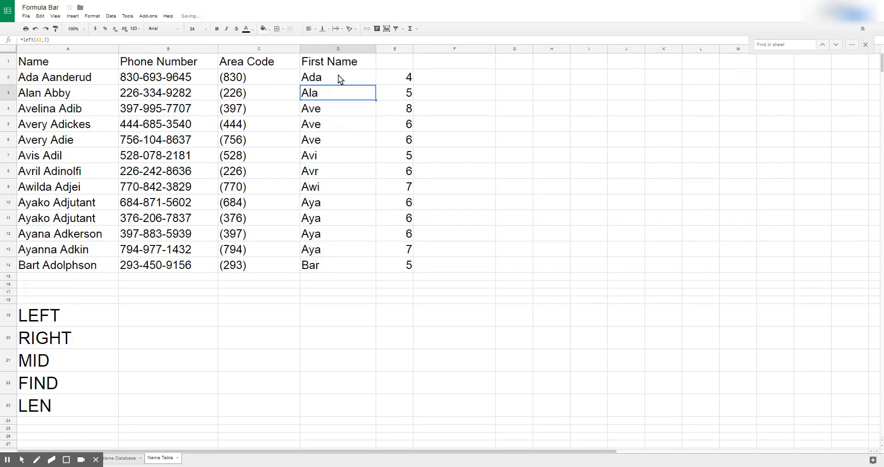
Step: Copy D2 and paste only its value, Ada, into F2, then inspect it
{"action": "left_click", "coordinate": [339, 77]}
{"action": "key", "text": "ctrl+c"}
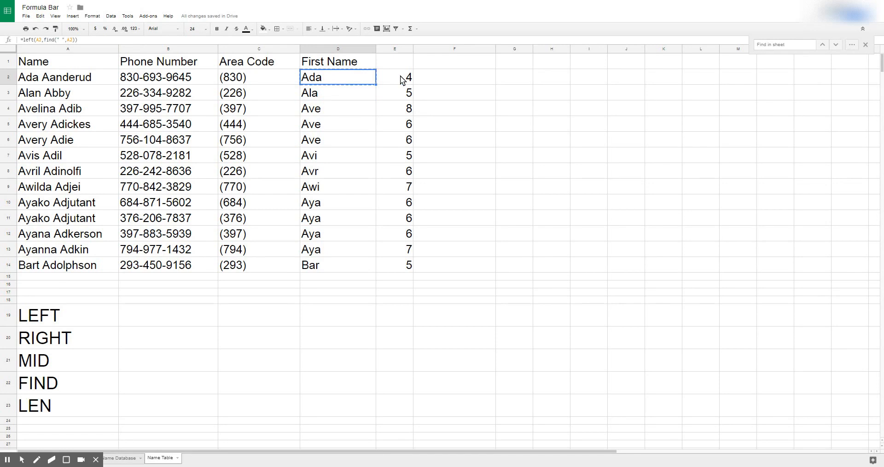
{"action": "left_click", "coordinate": [447, 78]}
{"action": "right_click", "coordinate": [447, 78]}
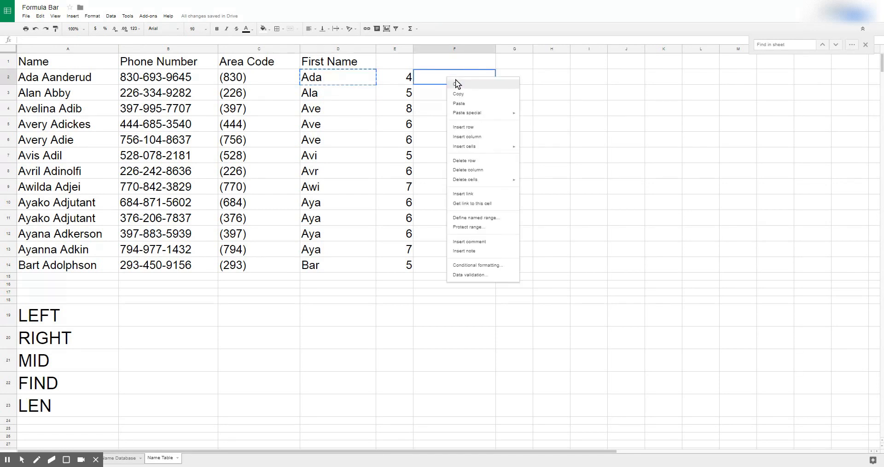
{"action": "mouse_move", "coordinate": [480, 112]}
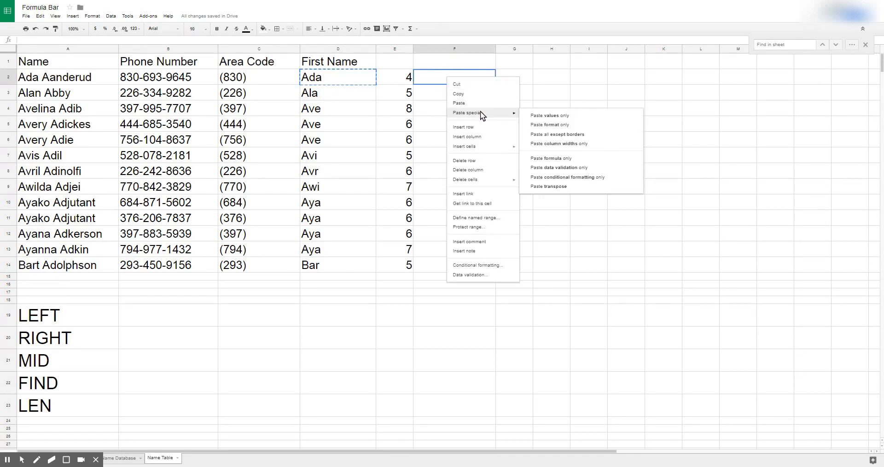
{"action": "left_click", "coordinate": [533, 116]}
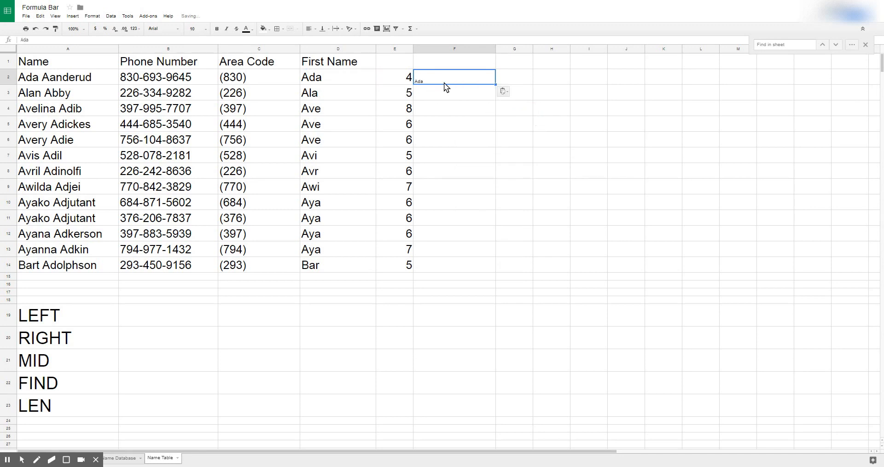
{"action": "left_click", "coordinate": [98, 40]}
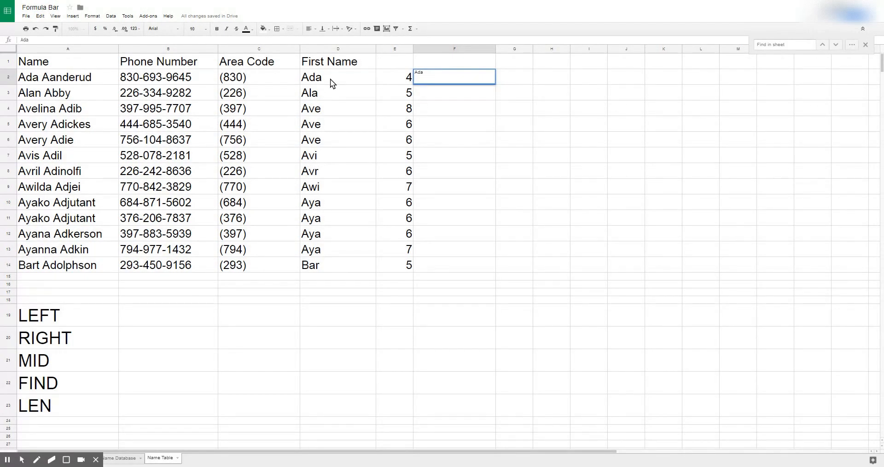
Step: Fill D2 down to D14, change it to =left(A2,find(" ",A2)-1), and copy the formula text
{"action": "left_click", "coordinate": [349, 80]}
{"action": "left_click_drag", "start_coordinate": [376, 84], "coordinate": [373, 266]}
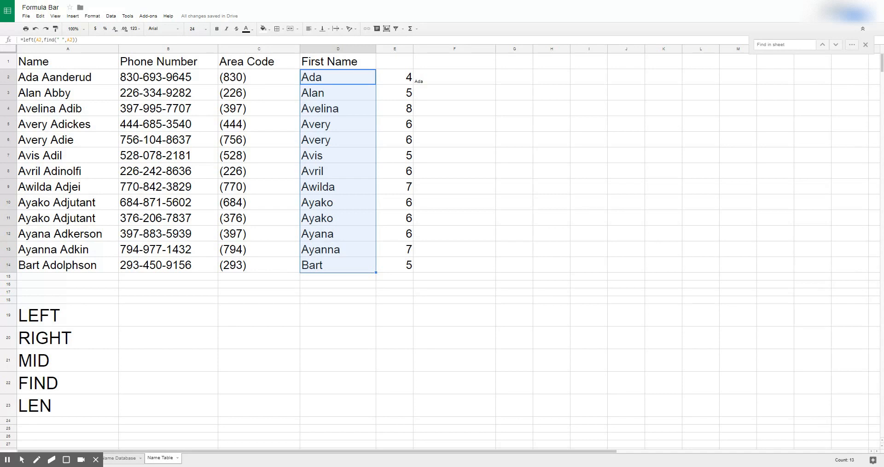
{"action": "left_click", "coordinate": [75, 39]}
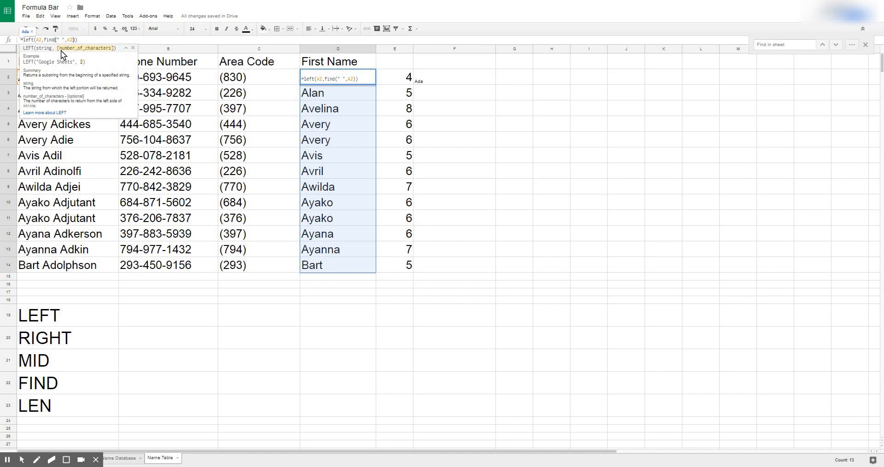
{"action": "key", "text": "Left"}
{"action": "type", "text": "-1"}
{"action": "left_click_drag", "start_coordinate": [82, 40], "coordinate": [22, 40]}
{"action": "key", "text": "ctrl+c"}
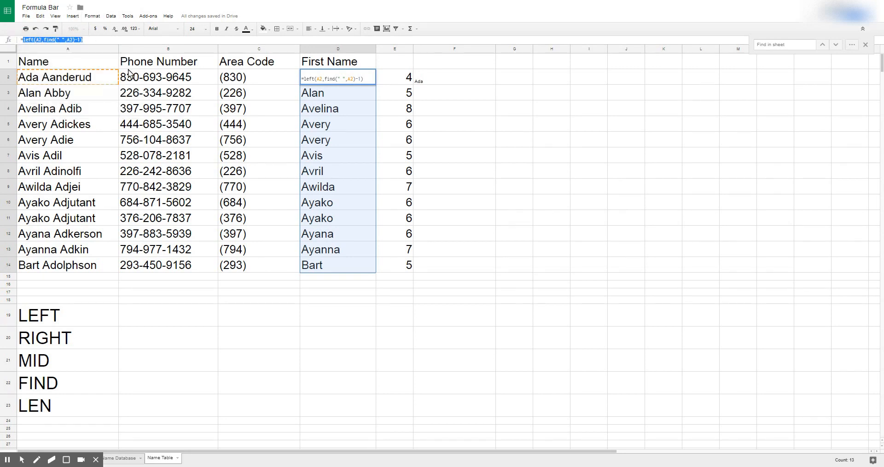
{"action": "left_click", "coordinate": [256, 312]}
Step: Paste left(A2,find(" ",A2)-1) into C19 and set it to 36-point type
{"action": "key", "text": "ctrl+v"}
{"action": "left_click", "coordinate": [205, 29]}
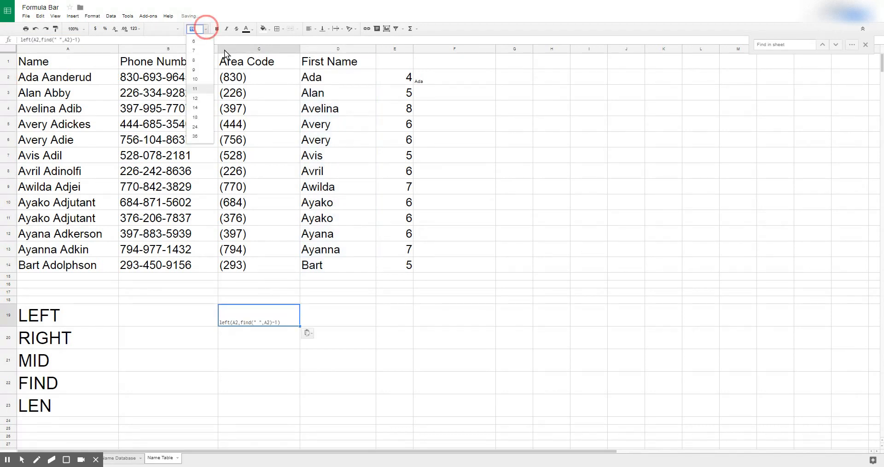
{"action": "left_click", "coordinate": [205, 138]}
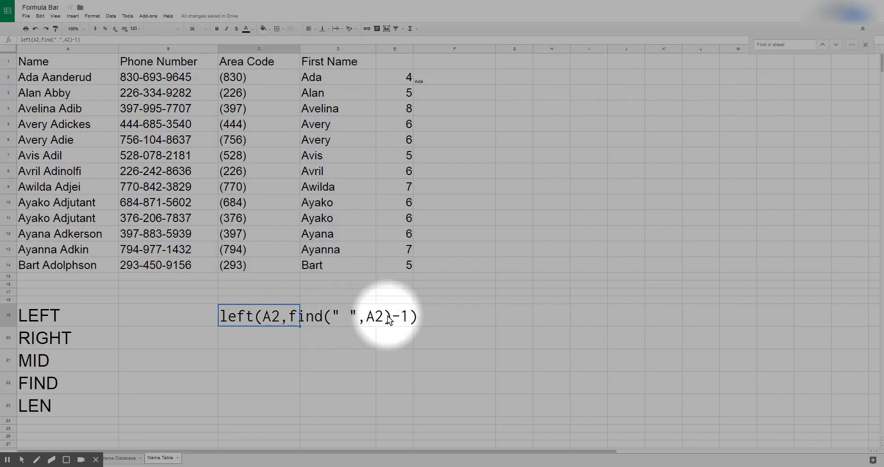
{"action": "key", "text": "alt+f"}
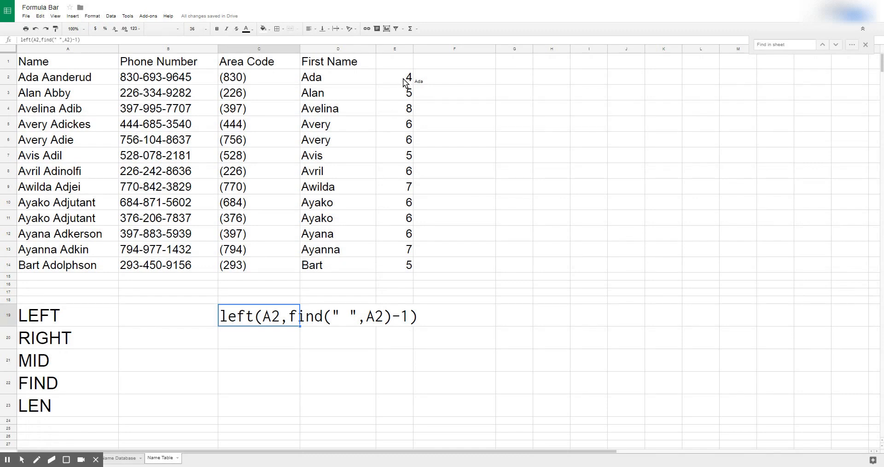
{"action": "left_click", "coordinate": [355, 78]}
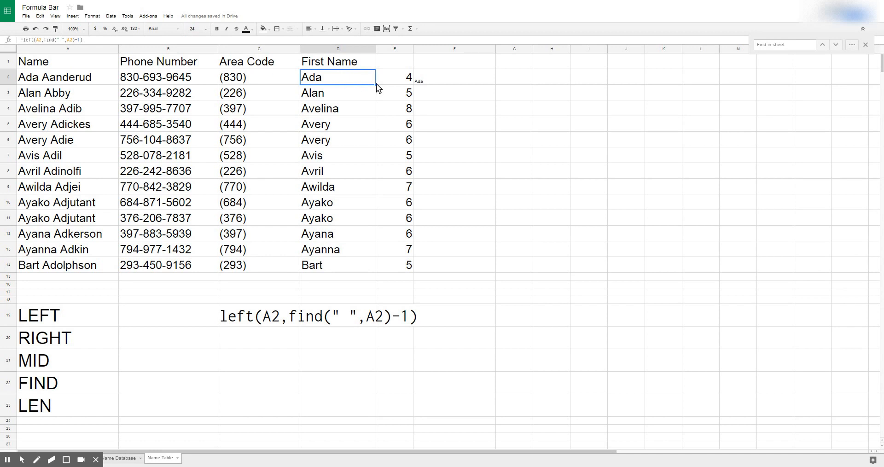
Step: Fill the corrected first-name formula down to D14 and paste D2's value Ada into F2
{"action": "left_click_drag", "start_coordinate": [377, 84], "coordinate": [375, 265]}
{"action": "left_click", "coordinate": [332, 77]}
{"action": "key", "text": "ctrl+c"}
{"action": "left_click", "coordinate": [440, 74]}
{"action": "right_click", "coordinate": [440, 73]}
{"action": "mouse_move", "coordinate": [463, 109]}
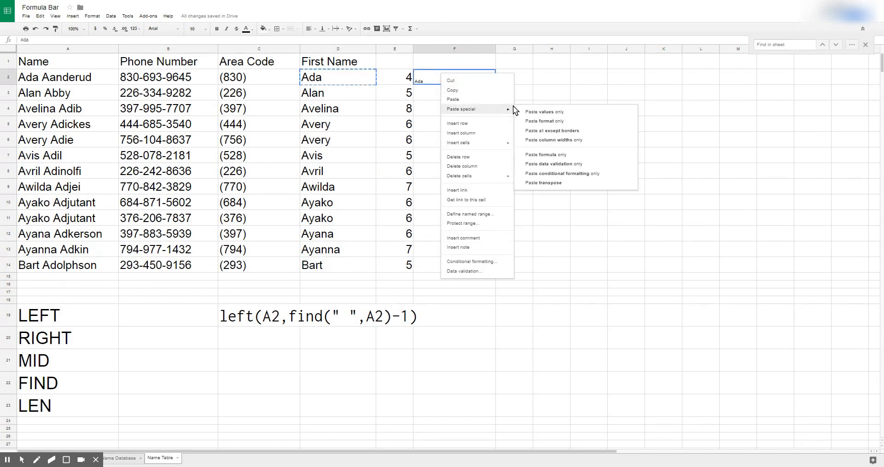
{"action": "left_click", "coordinate": [532, 112]}
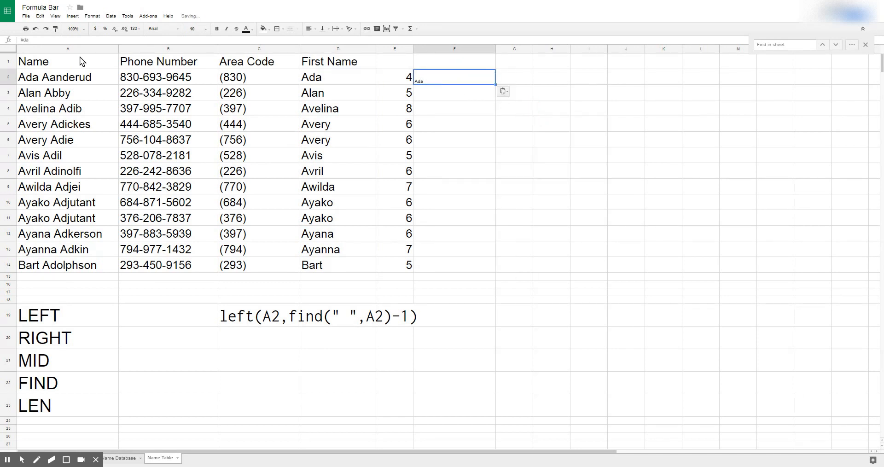
Step: Inspect F2's pasted value Ada, then delete it so F2 is empty
{"action": "left_click", "coordinate": [37, 40]}
{"action": "key", "text": "Escape"}
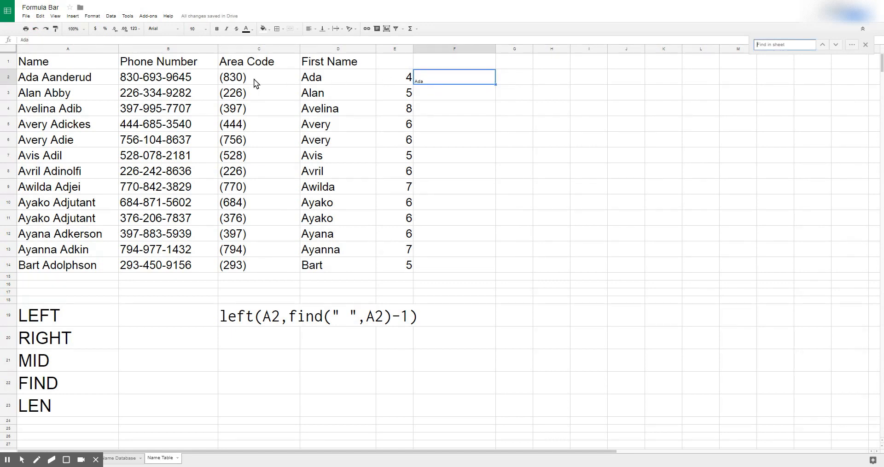
{"action": "key", "text": "alt+f"}
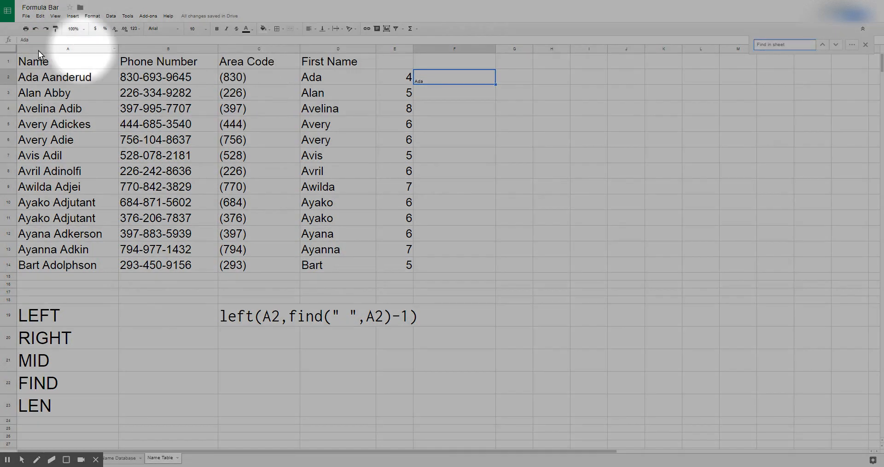
{"action": "left_click", "coordinate": [32, 40]}
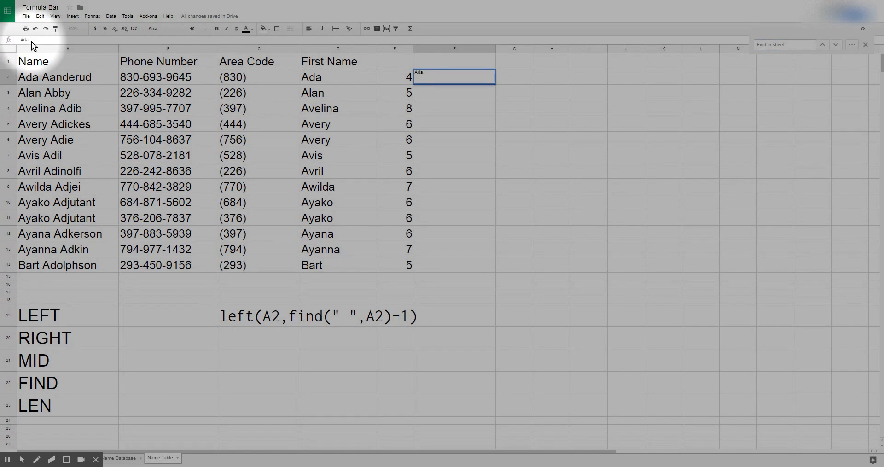
{"action": "key", "text": "alt+f"}
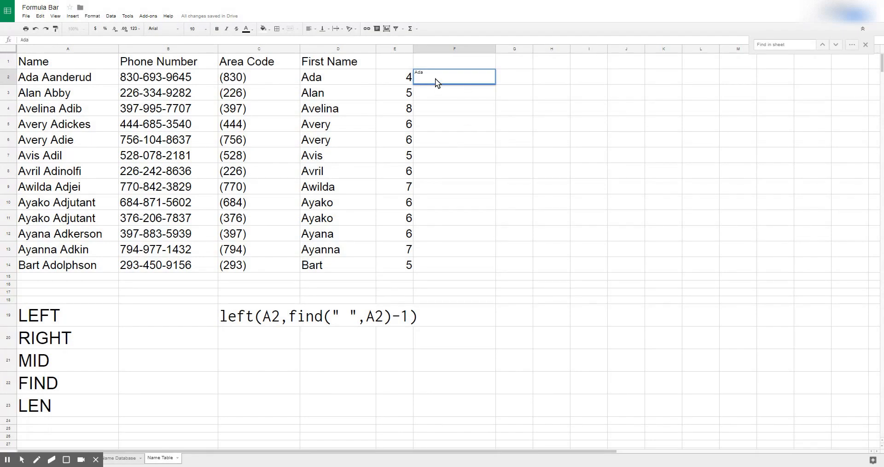
{"action": "key", "text": "Return"}
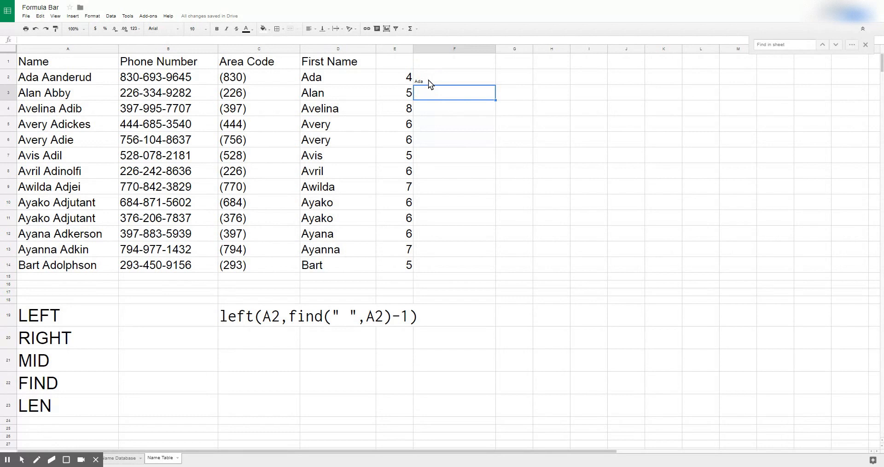
{"action": "left_click", "coordinate": [428, 81]}
{"action": "key", "text": "Delete"}
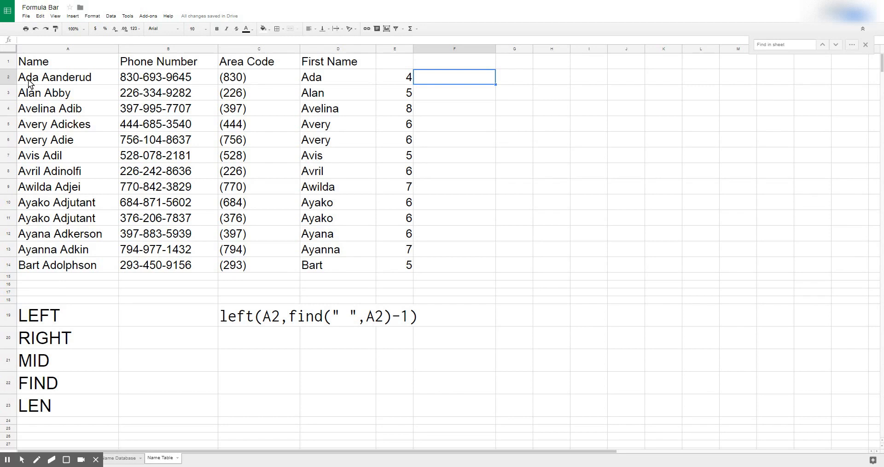
{"action": "key", "text": "alt+f"}
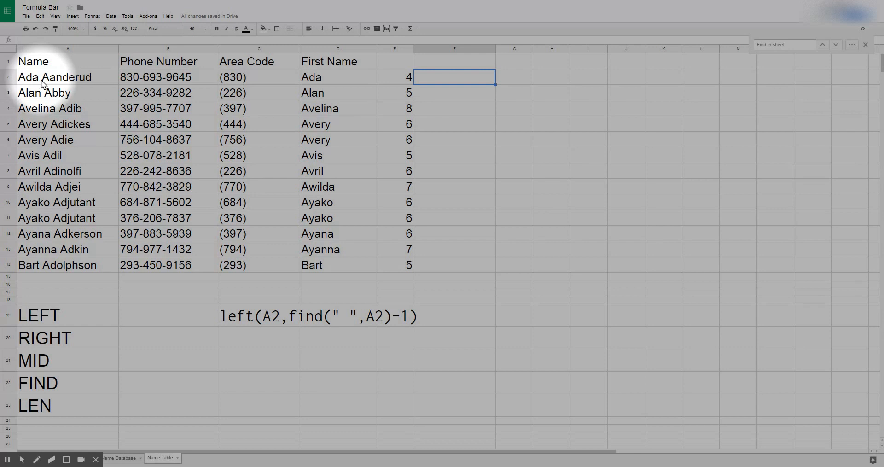
Step: Enter =right(a2,find(" ",a2)-1) in F2, which returns rud
{"action": "key", "text": "alt+f"}
{"action": "type", "text": "="}
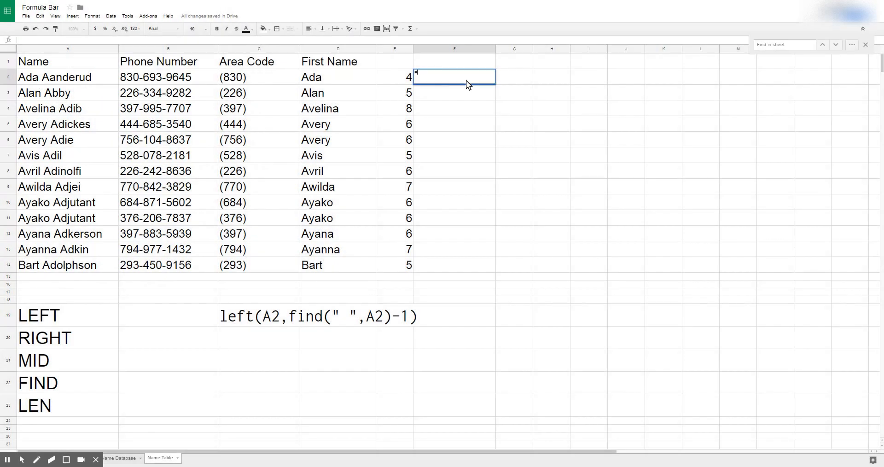
{"action": "type", "text": "right("}
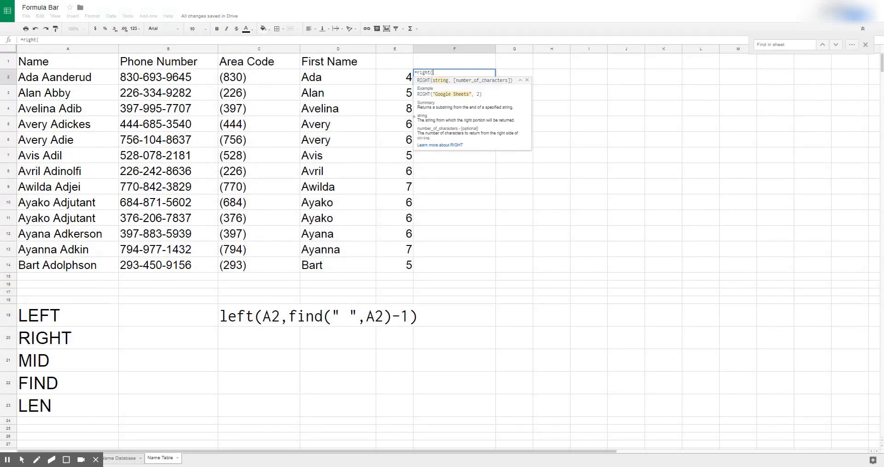
{"action": "type", "text": "a2,"}
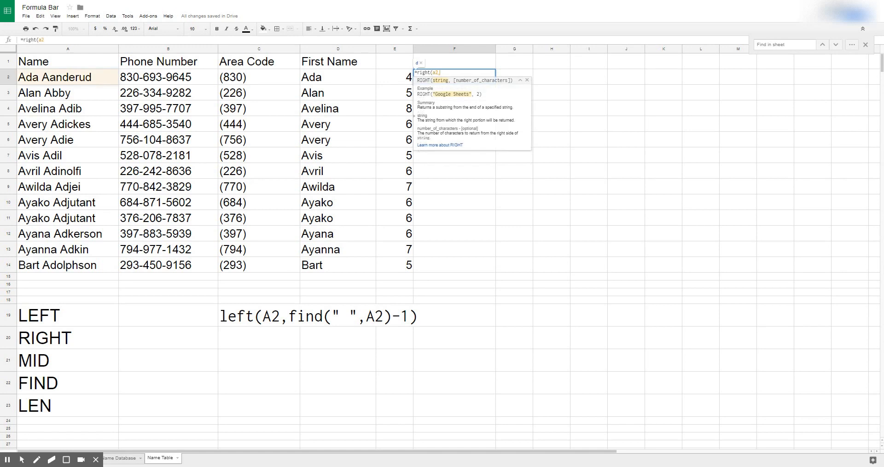
{"action": "type", "text": "find("}
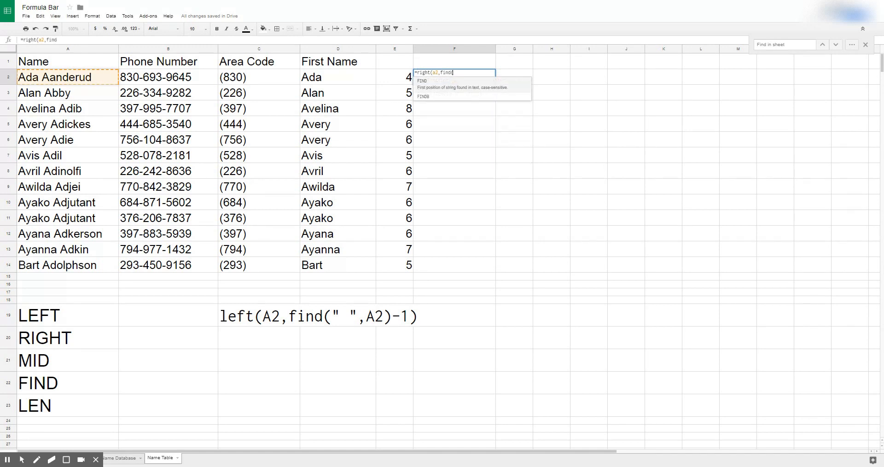
{"action": "type", "text": "\" \","}
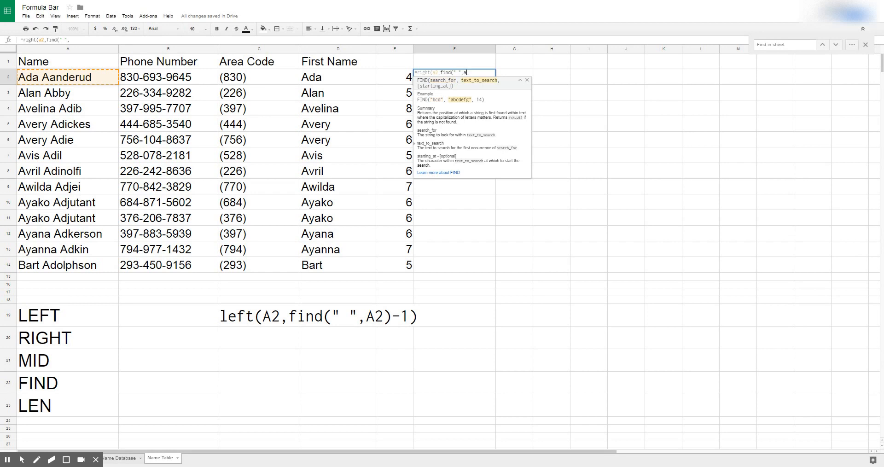
{"action": "type", "text": "a2)-1"}
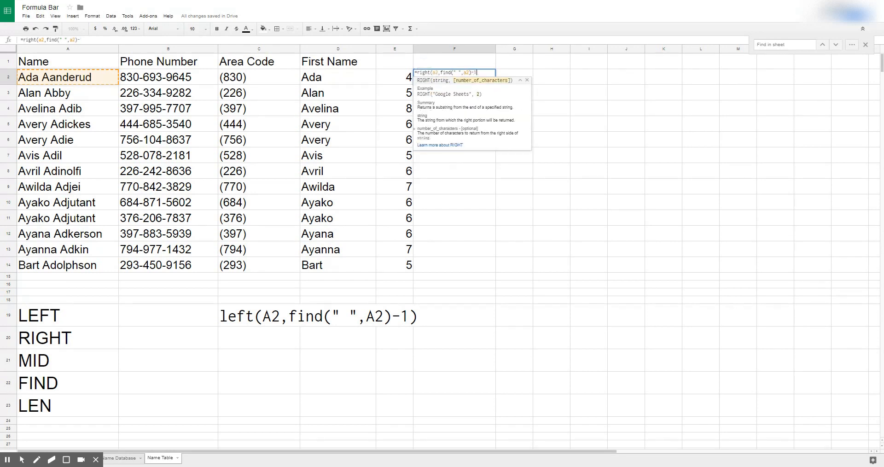
{"action": "type", "text": ")"}
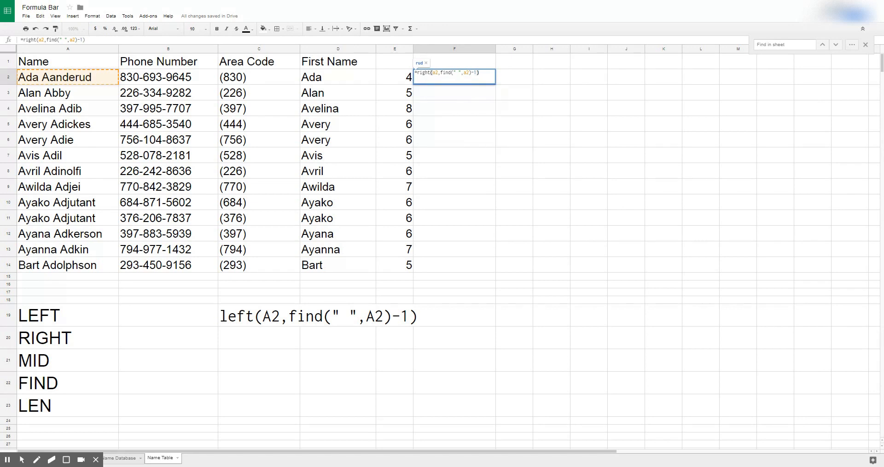
{"action": "key", "text": "Return"}
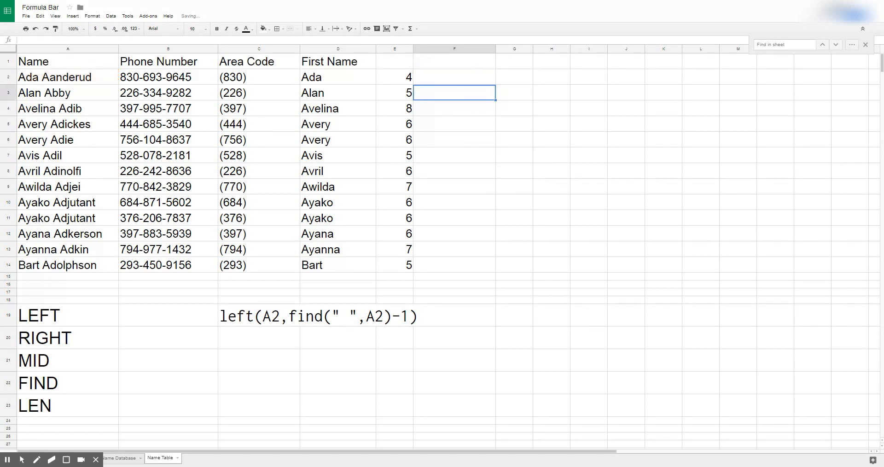
Step: Set column F to 24-point text, after briefly trying 36, so rud matches the table
{"action": "left_click", "coordinate": [437, 81]}
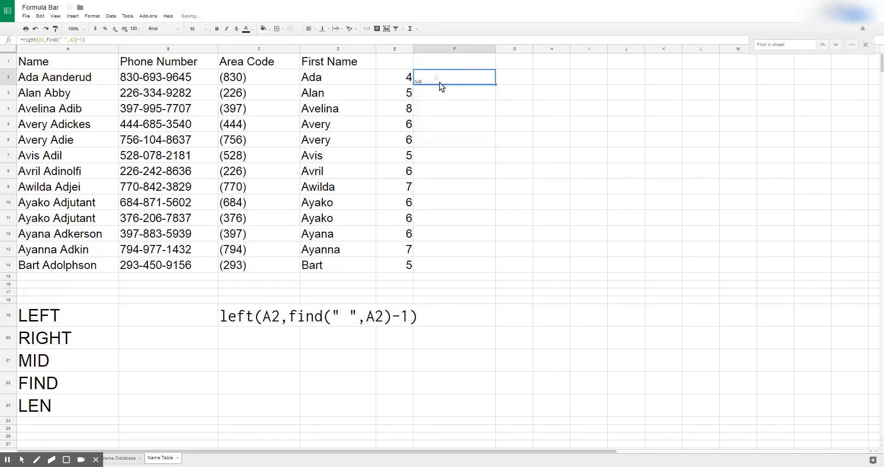
{"action": "left_click", "coordinate": [423, 51]}
{"action": "left_click", "coordinate": [206, 29]}
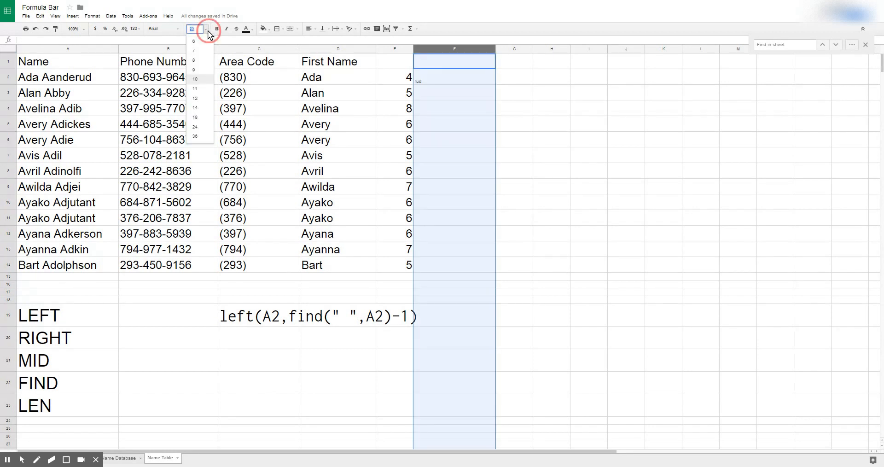
{"action": "left_click", "coordinate": [195, 136]}
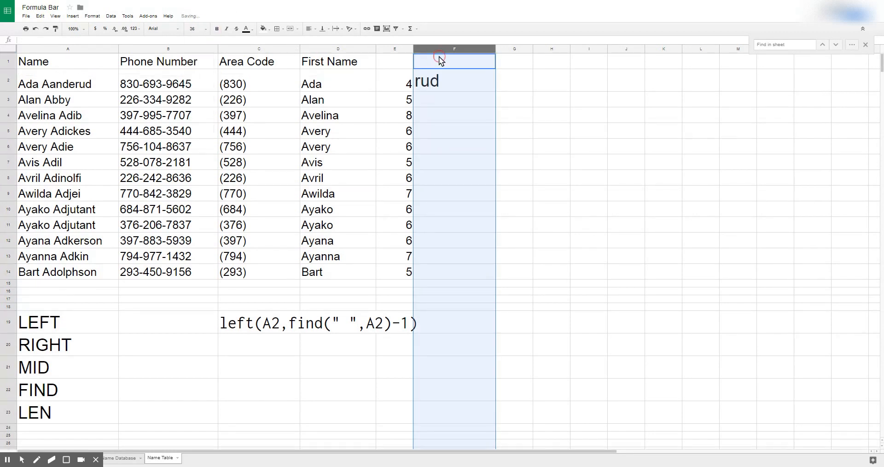
{"action": "left_click", "coordinate": [451, 81]}
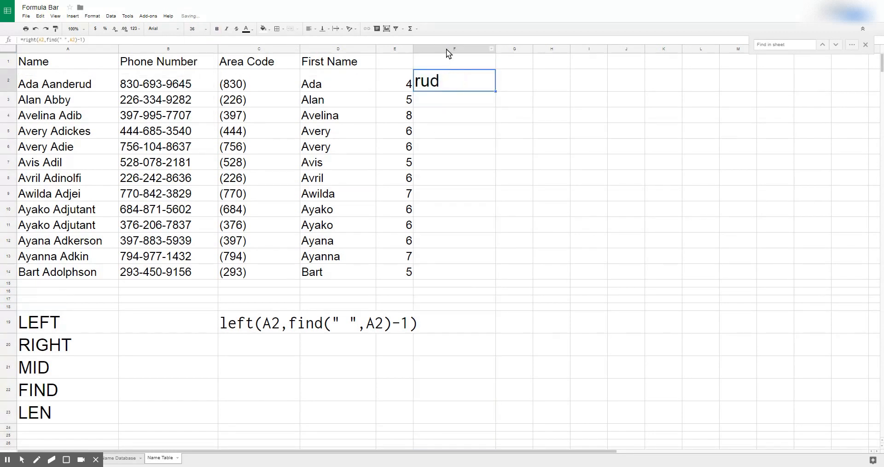
{"action": "key", "text": "ctrl+space"}
{"action": "left_click", "coordinate": [206, 29]}
{"action": "left_click", "coordinate": [200, 126]}
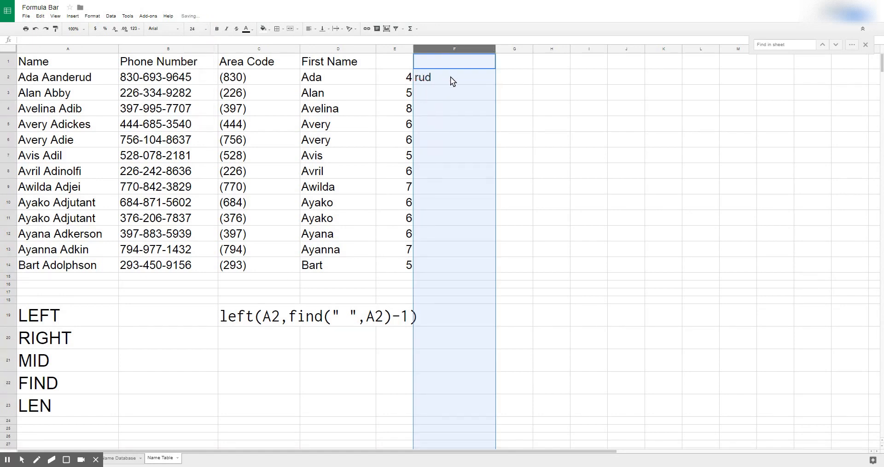
{"action": "left_click", "coordinate": [451, 81]}
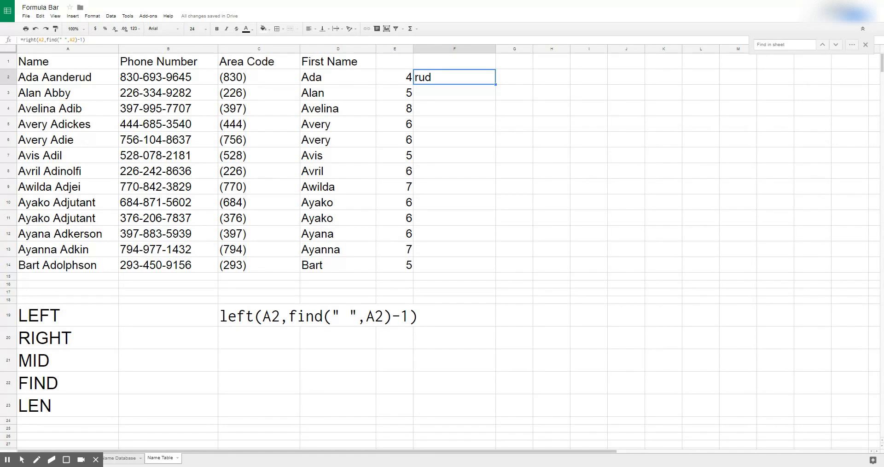
Step: Set column G's font size to 24 pt
{"action": "left_click", "coordinate": [502, 73]}
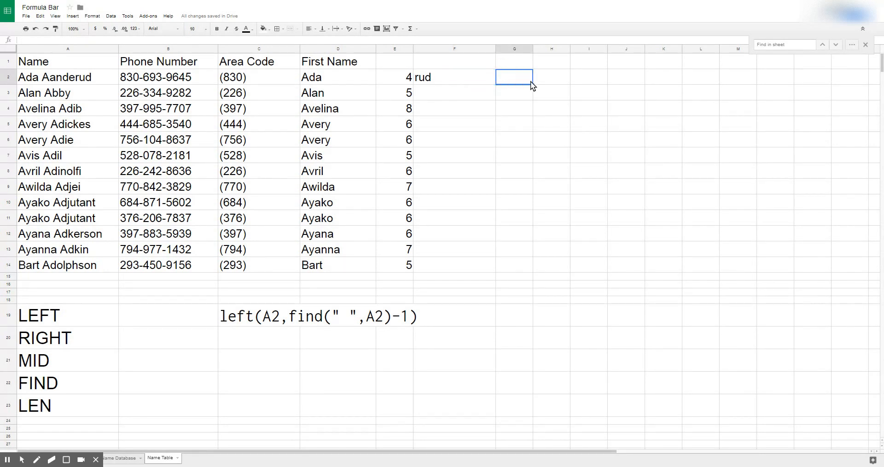
{"action": "left_click", "coordinate": [510, 48]}
{"action": "right_click", "coordinate": [510, 48]}
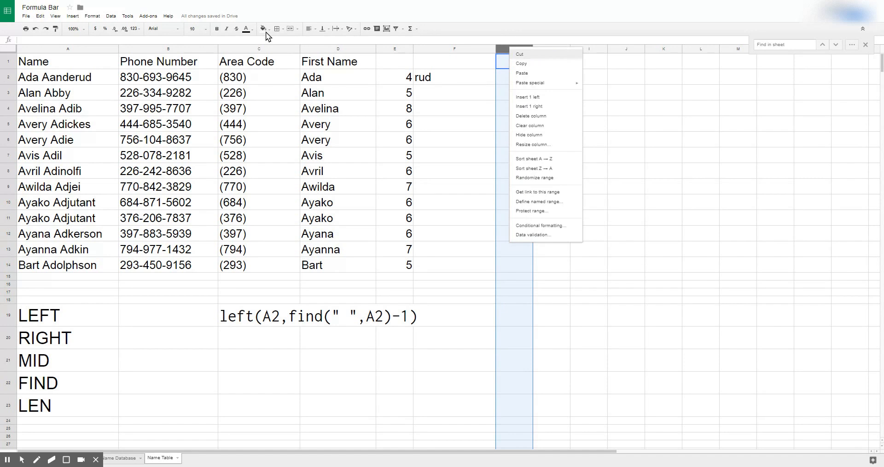
{"action": "left_click", "coordinate": [206, 29]}
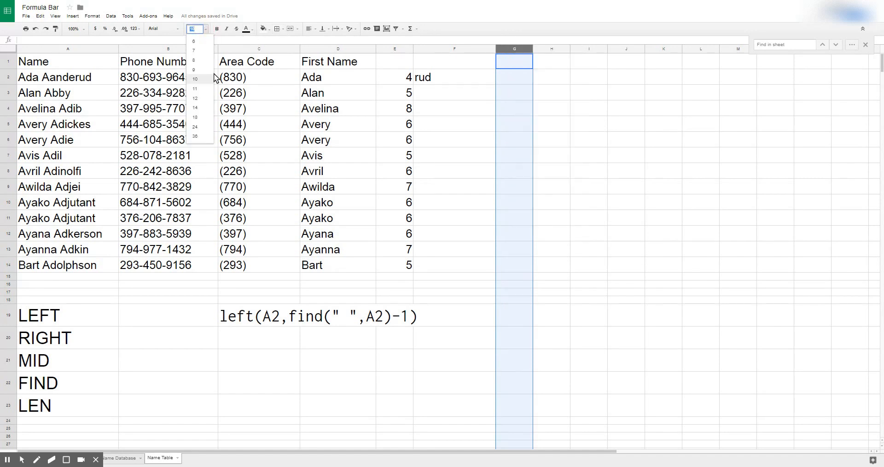
{"action": "left_click", "coordinate": [515, 76]}
Step: Enter =len(A2) in G2, which returns 12
{"action": "type", "text": "=len("}
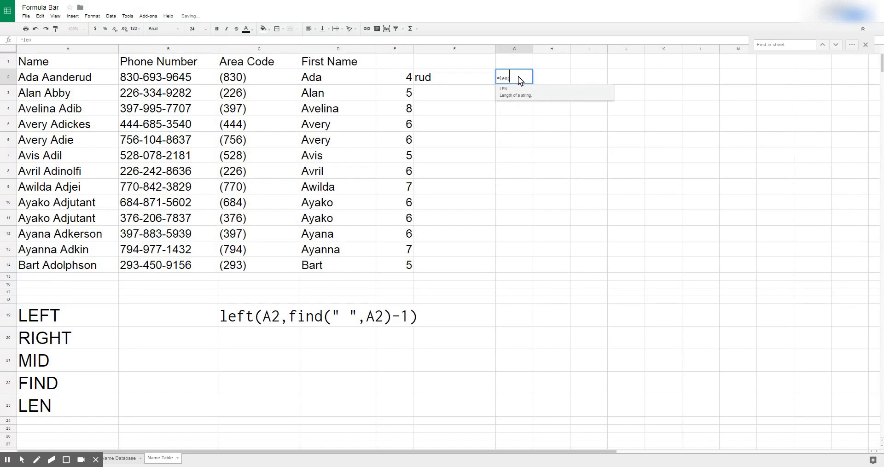
{"action": "left_click", "coordinate": [79, 77]}
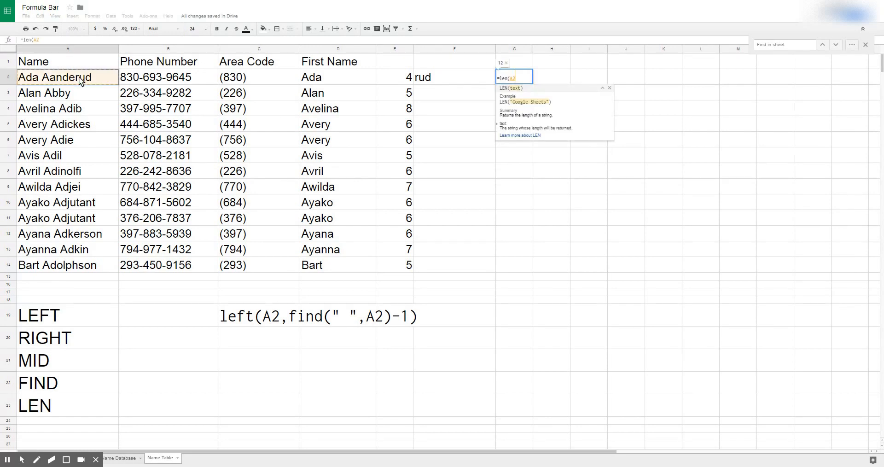
{"action": "type", "text": ")"}
{"action": "key", "text": "Return"}
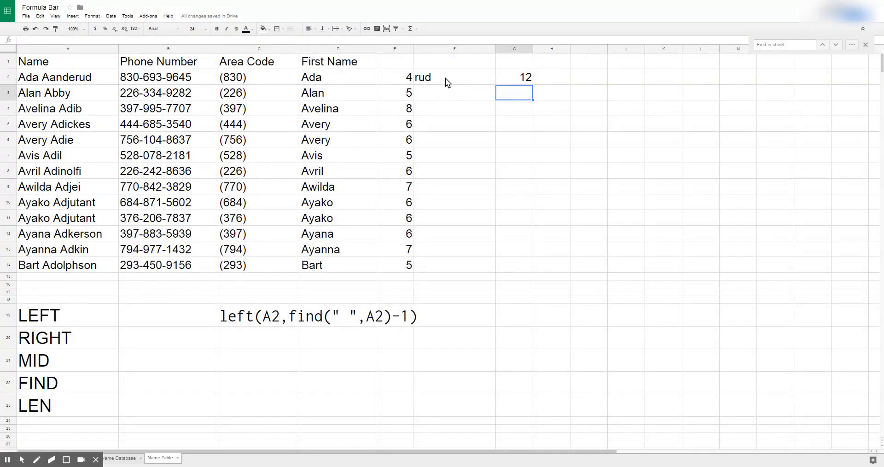
{"action": "left_click", "coordinate": [445, 78]}
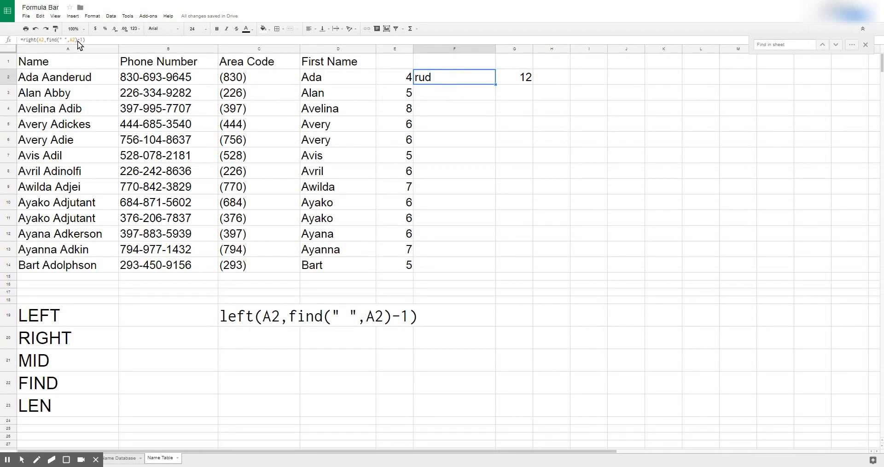
{"action": "left_click", "coordinate": [47, 41]}
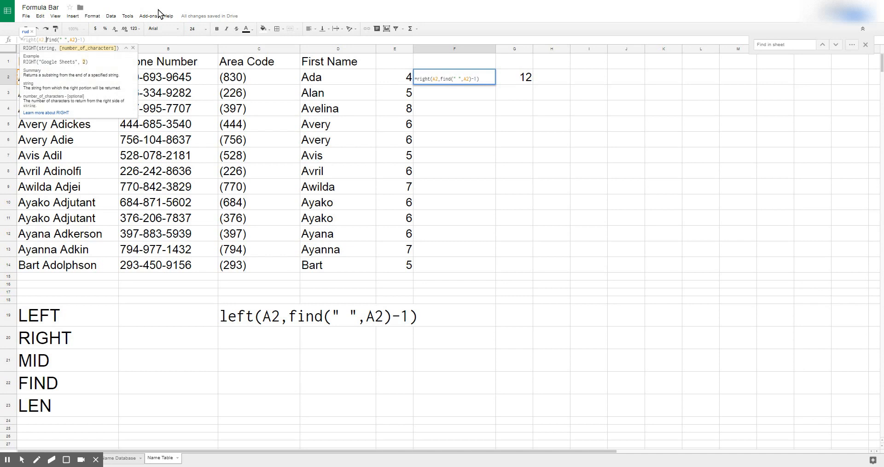
{"action": "type", "text": "len"}
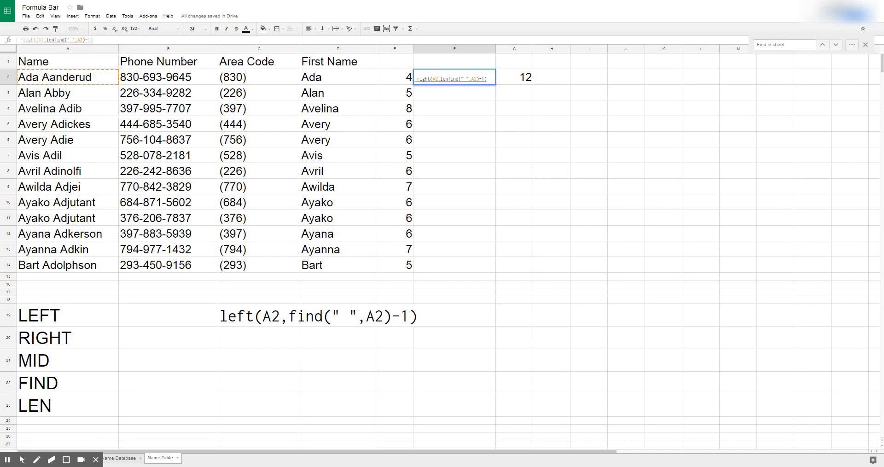
{"action": "type", "text": "(a2)"}
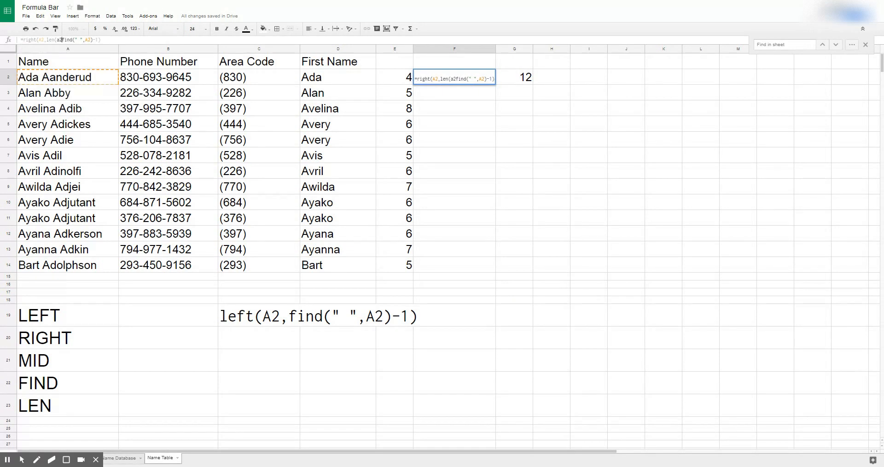
{"action": "type", "text": "-"}
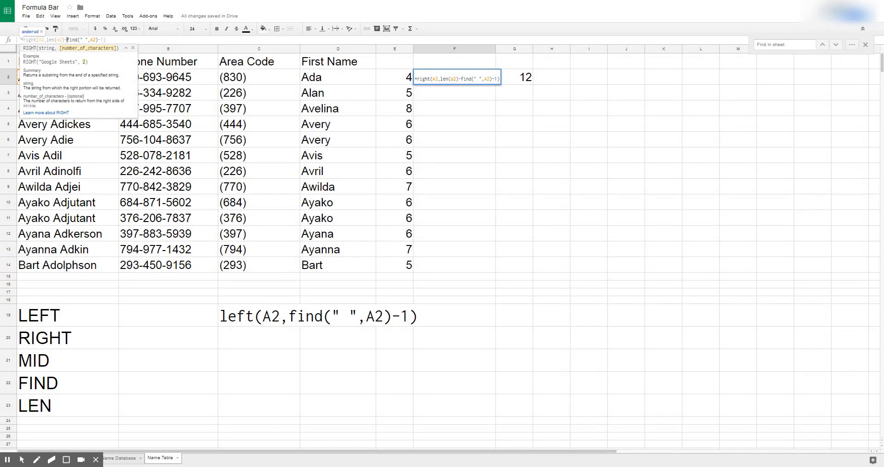
{"action": "left_click", "coordinate": [105, 39]}
{"action": "key", "text": "BackSpace"}
{"action": "key", "text": "BackSpace"}
{"action": "key", "text": "Return"}
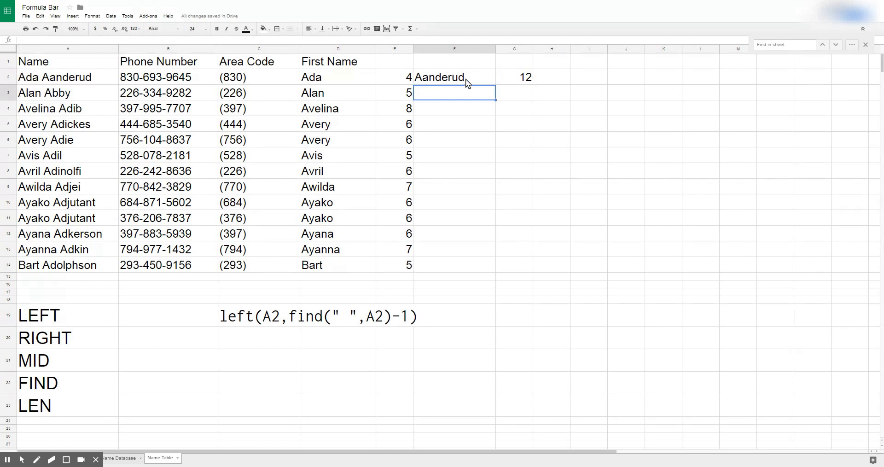
{"action": "key", "text": "Up"}
{"action": "left_click_drag", "start_coordinate": [104, 40], "coordinate": [23, 41]}
{"action": "key", "text": "ctrl+c"}
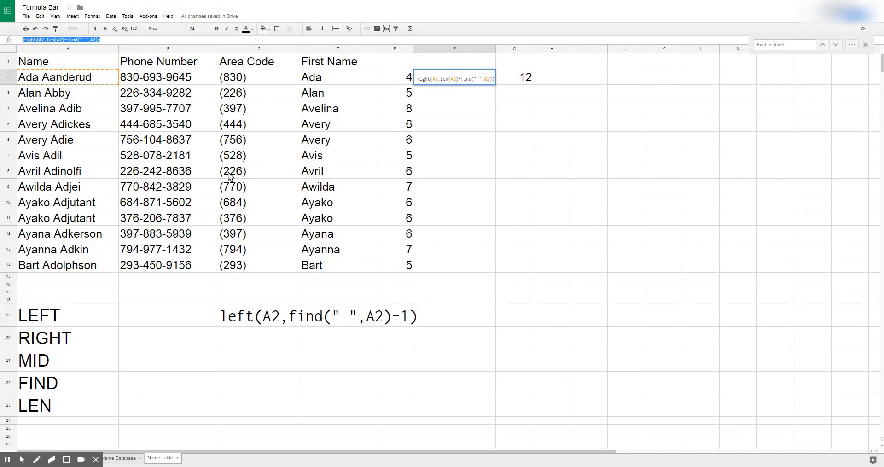
Step: Paste the formula text right(A2,len(A2)-find(" ",A2)) into C20 and enlarge it to 36 pt
{"action": "left_click", "coordinate": [253, 335]}
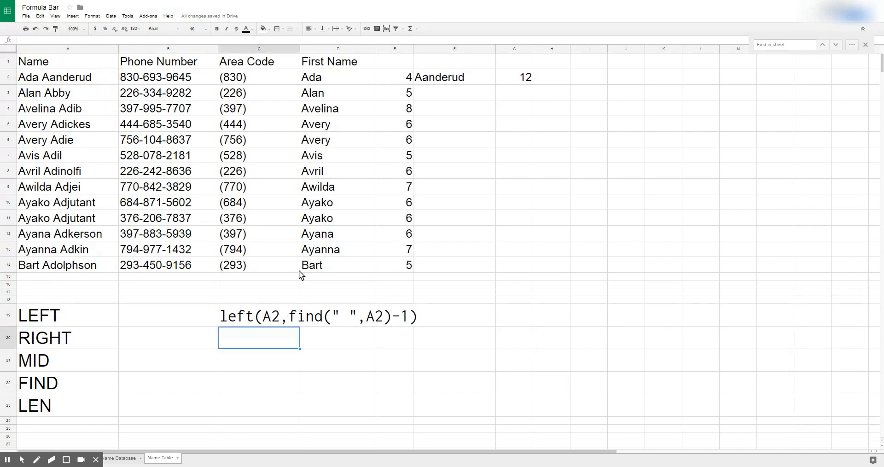
{"action": "key", "text": "ctrl+v"}
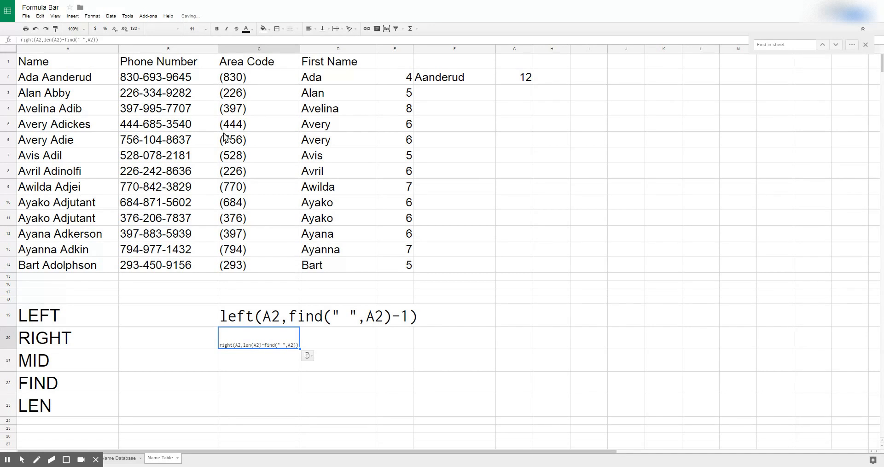
{"action": "left_click", "coordinate": [205, 29]}
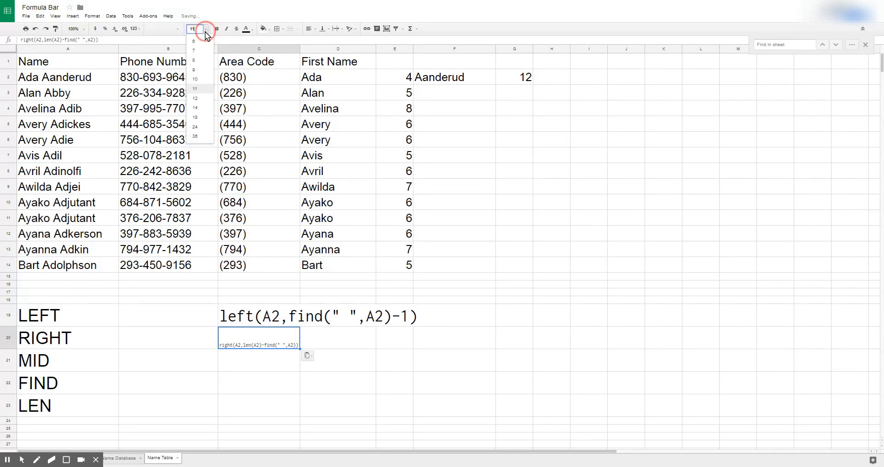
{"action": "left_click", "coordinate": [200, 137]}
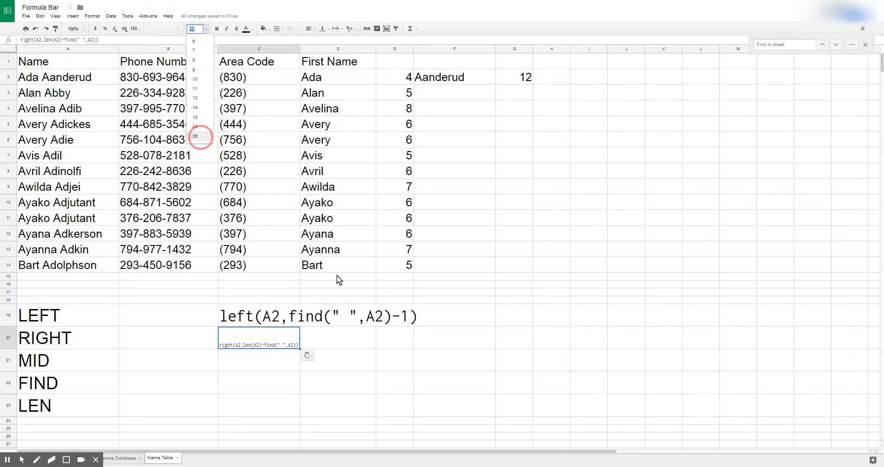
{"action": "left_click", "coordinate": [306, 357]}
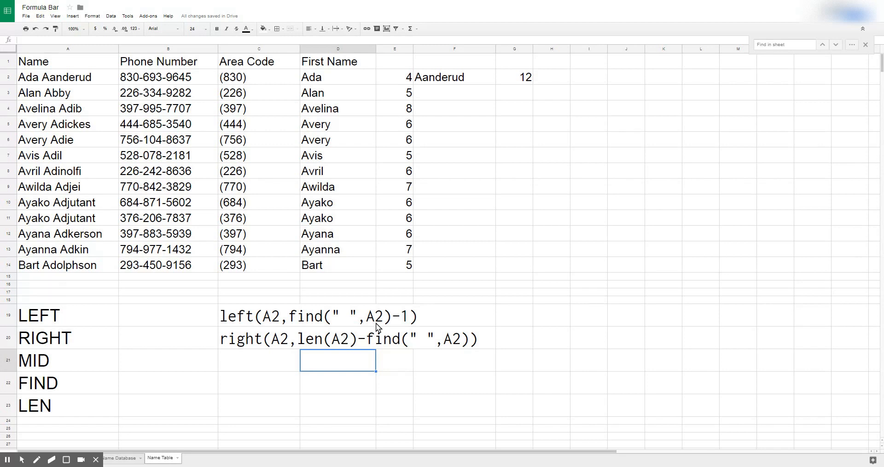
Step: Fill the F2 last-name formula down through F14 and title column F 'Last Name'
{"action": "left_click", "coordinate": [495, 83]}
{"action": "left_click_drag", "start_coordinate": [496, 84], "coordinate": [485, 270]}
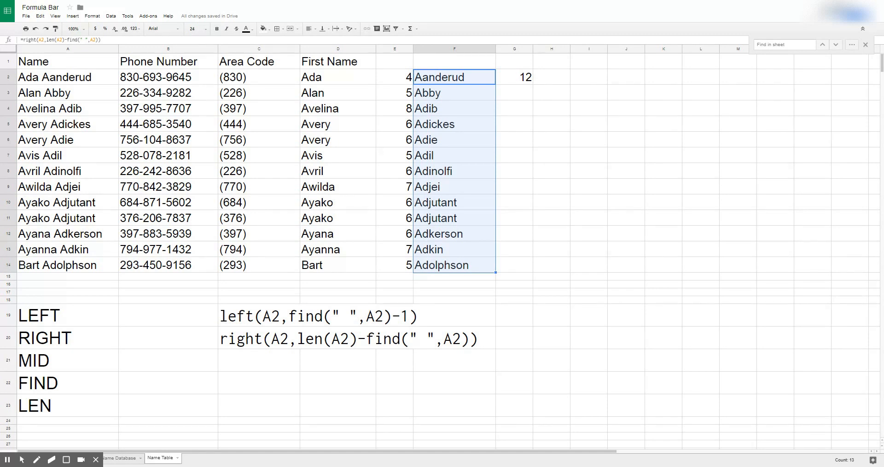
{"action": "left_click", "coordinate": [442, 59]}
{"action": "type", "text": "Last NAme"}
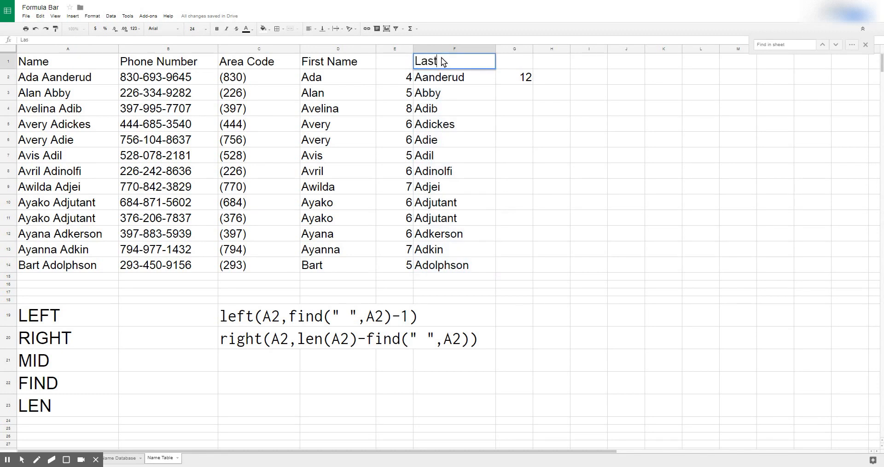
{"action": "key", "text": "BackSpace"}
{"action": "key", "text": "BackSpace"}
{"action": "key", "text": "BackSpace"}
{"action": "type", "text": "ame"}
{"action": "left_click", "coordinate": [124, 315]}
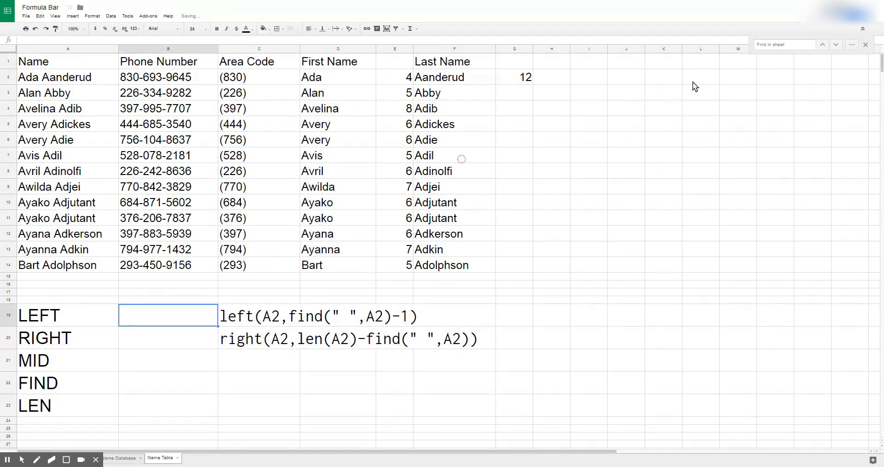